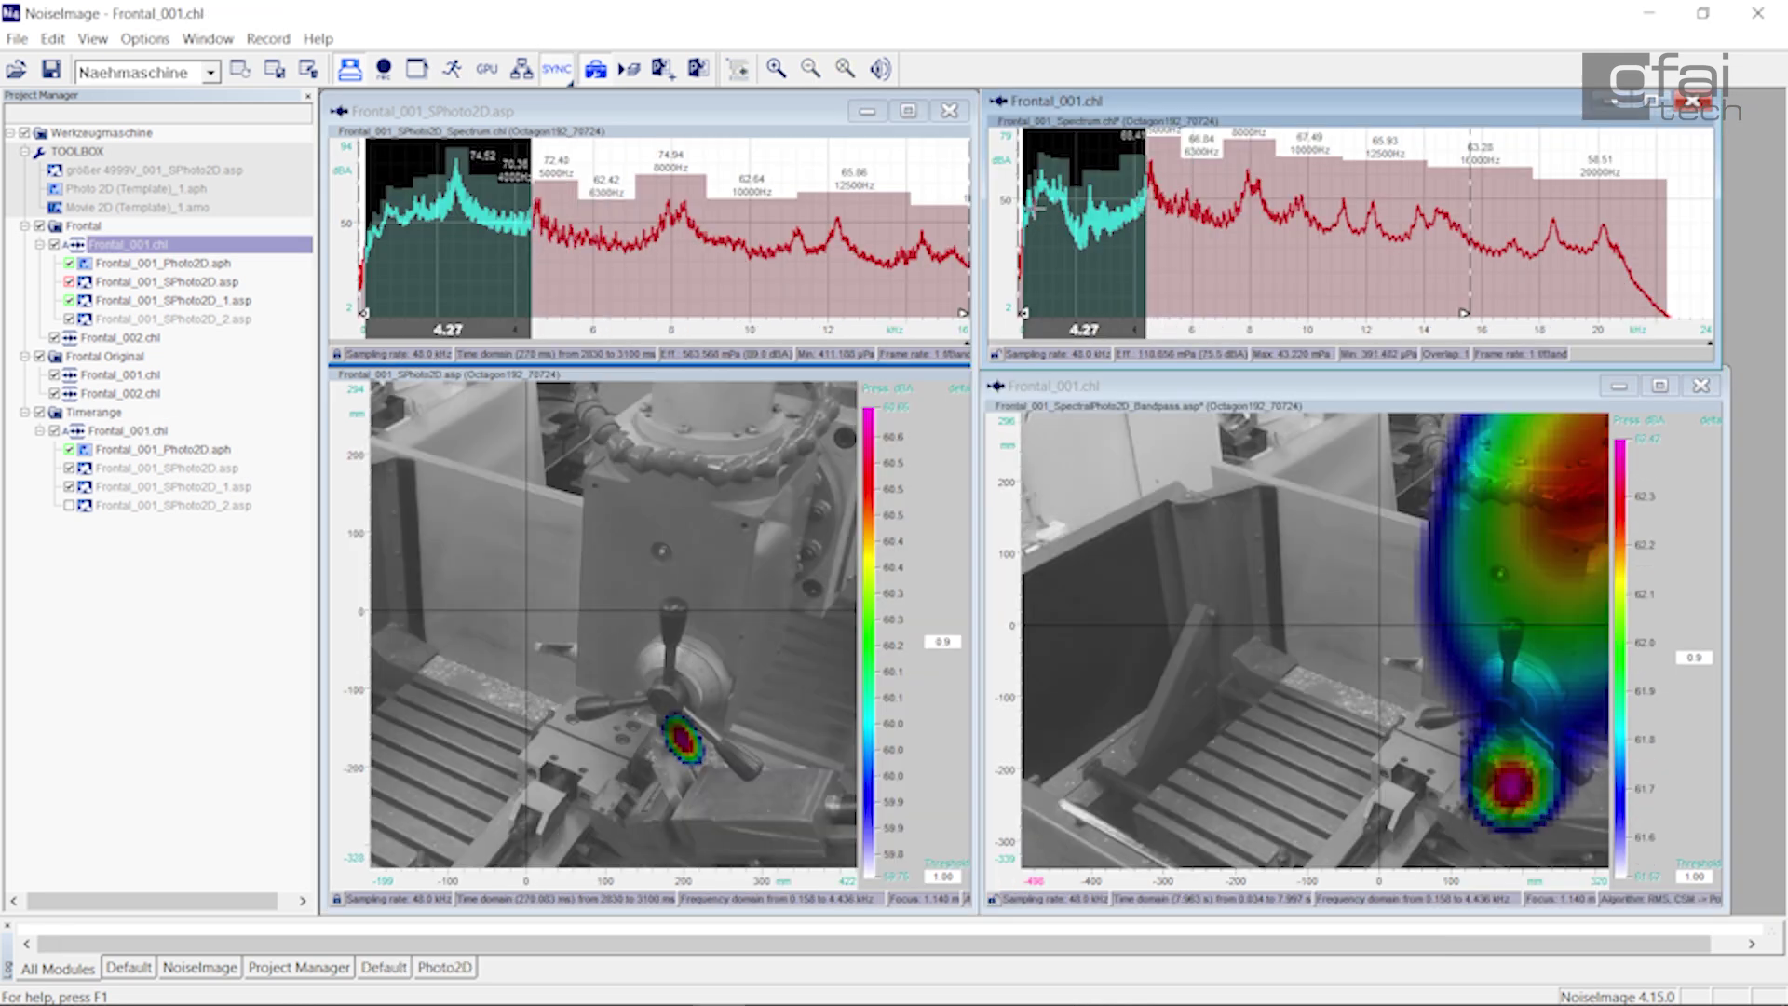
Step: Drag the right spectrum's lower band marker to narrow the band to about 2.21 kHz around 3 kHz
left_click_drag(1024, 210, 1060, 206)
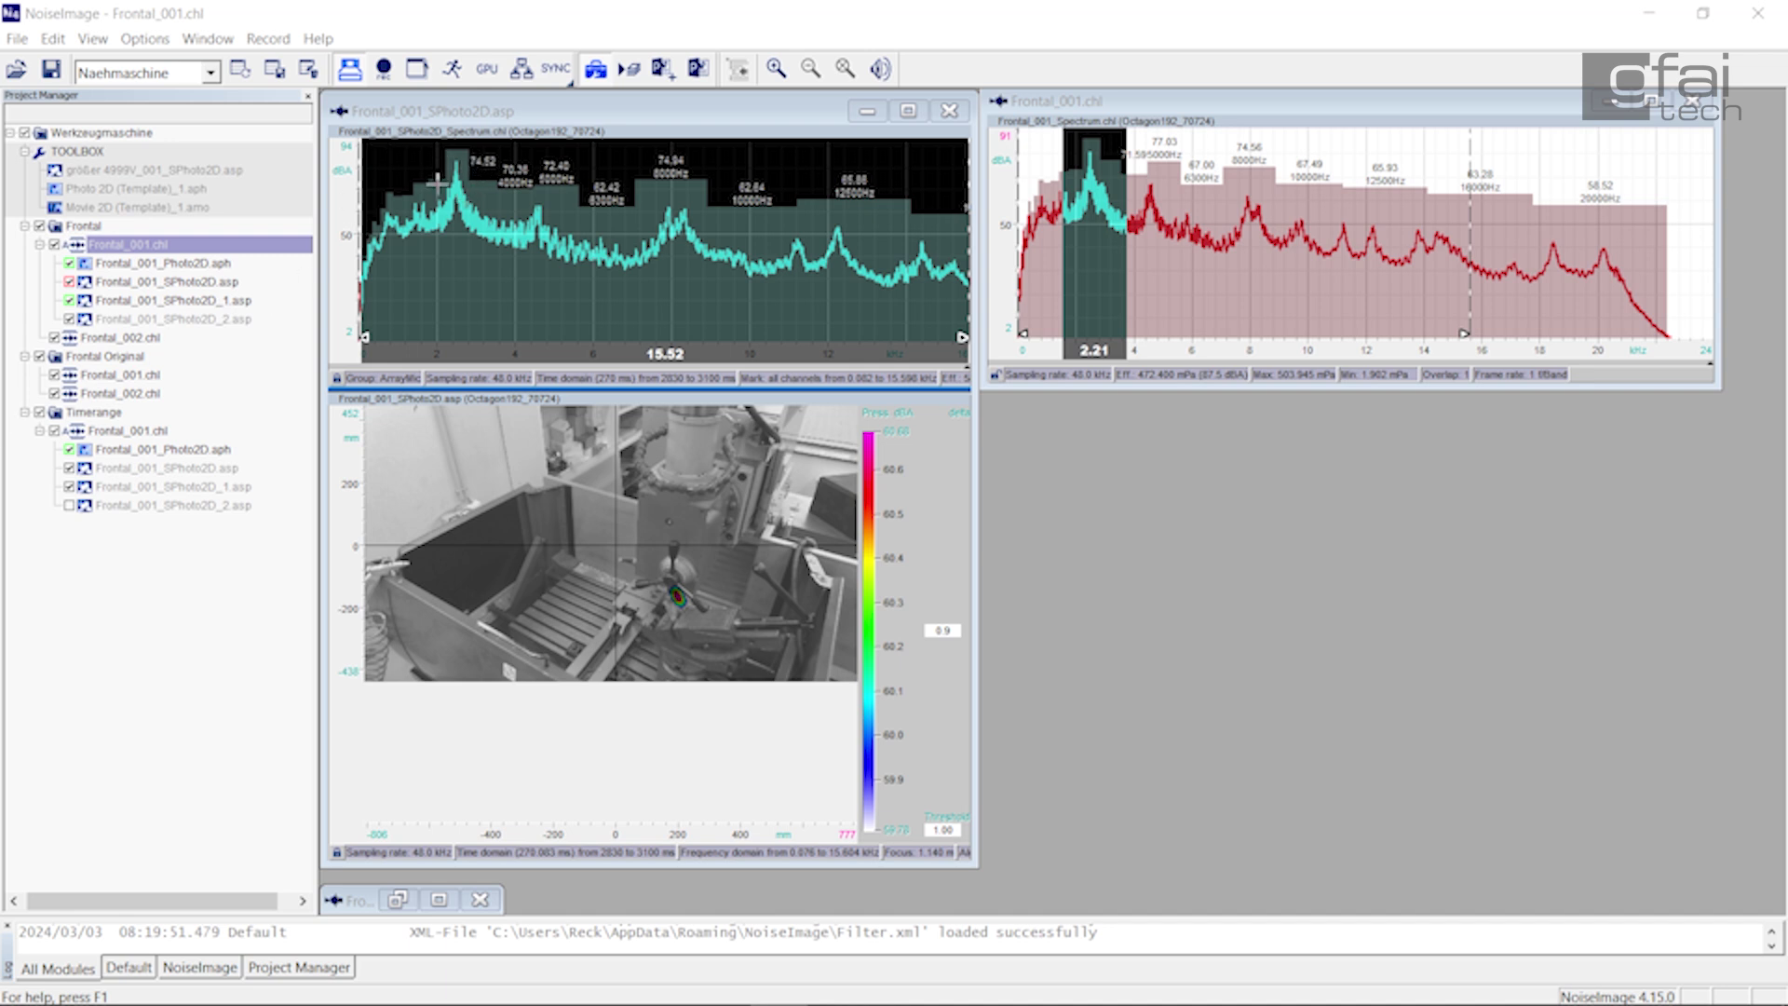
Step: Apply a 24 dB/octave Butterworth band-stop filter cutting 1546.9–3761.7 Hz from Frontal_001
right_click(1075, 174)
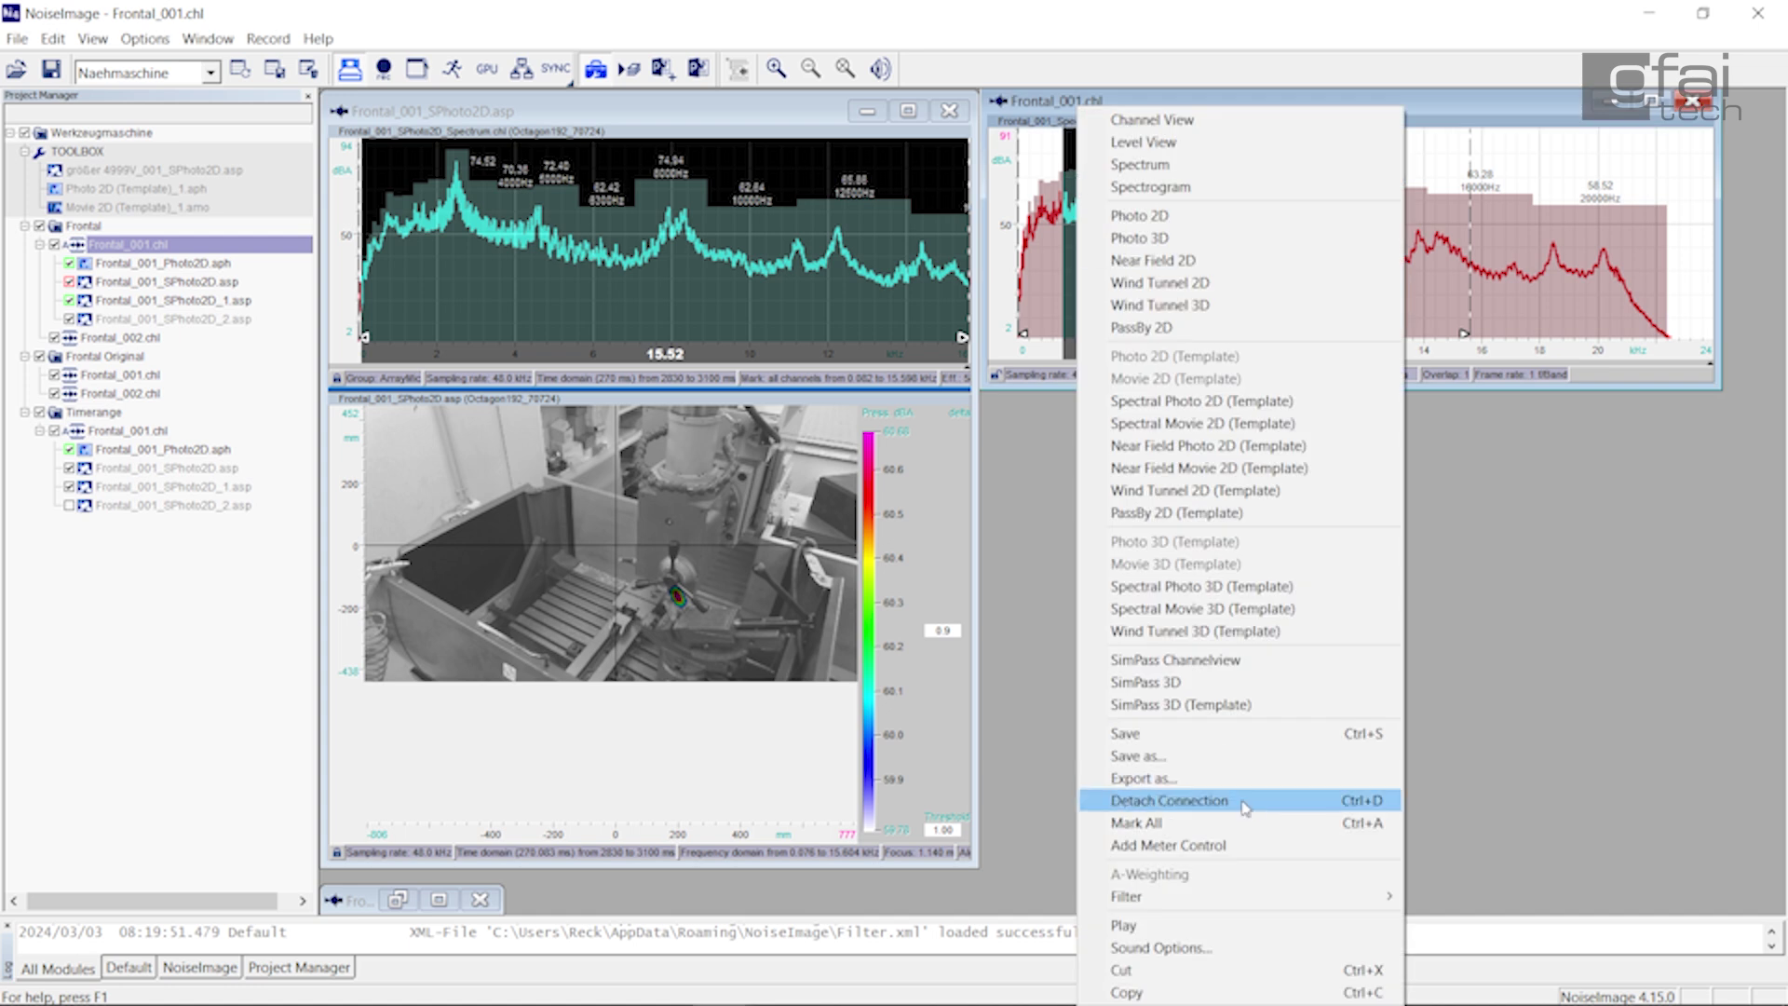
mouse_move(1369, 896)
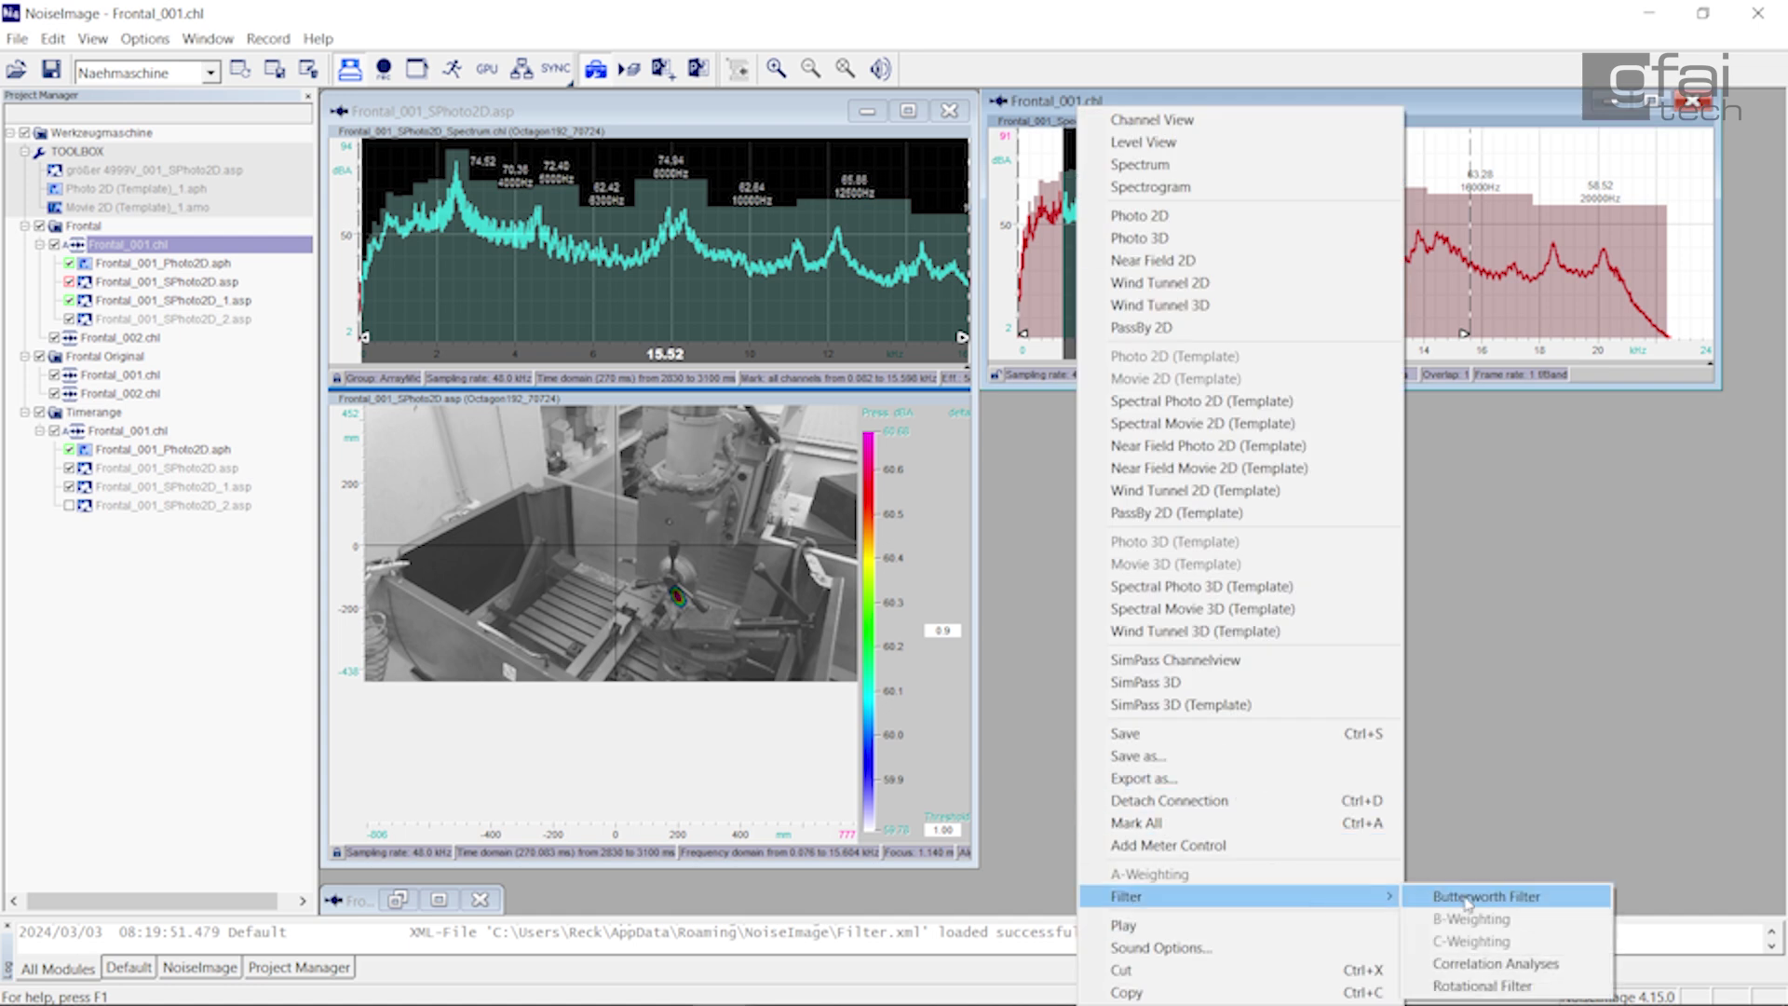
left_click(1462, 897)
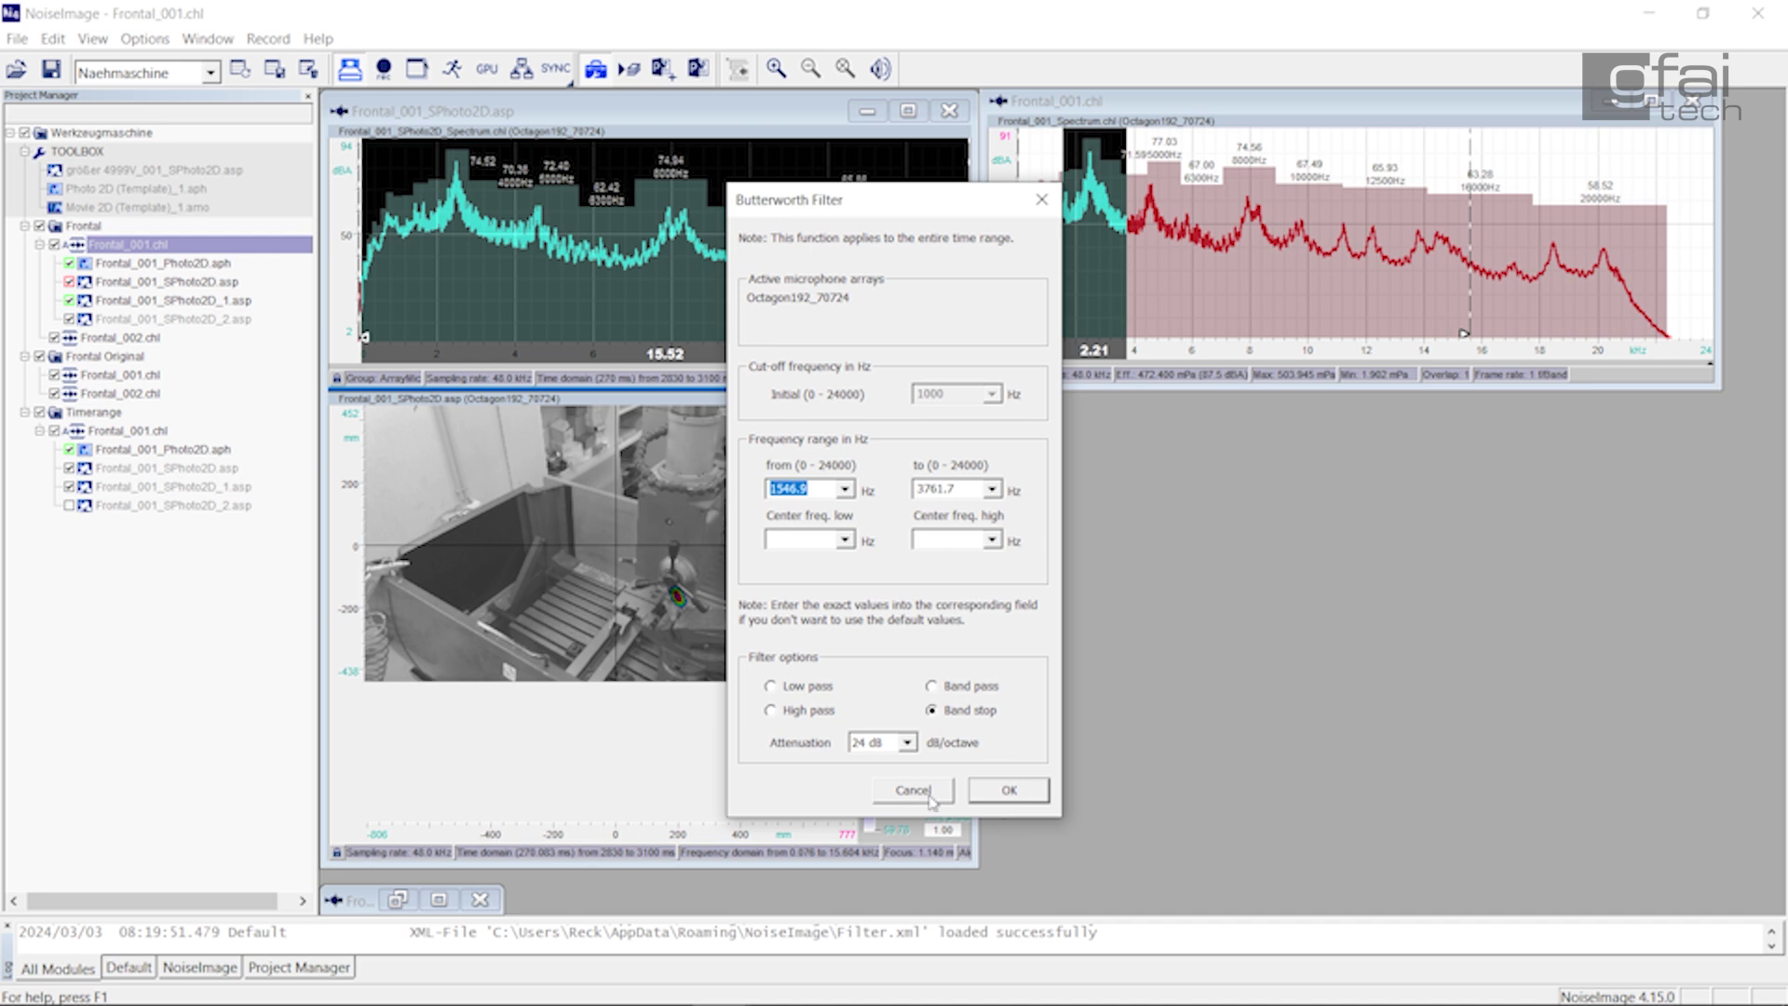
left_click(1002, 790)
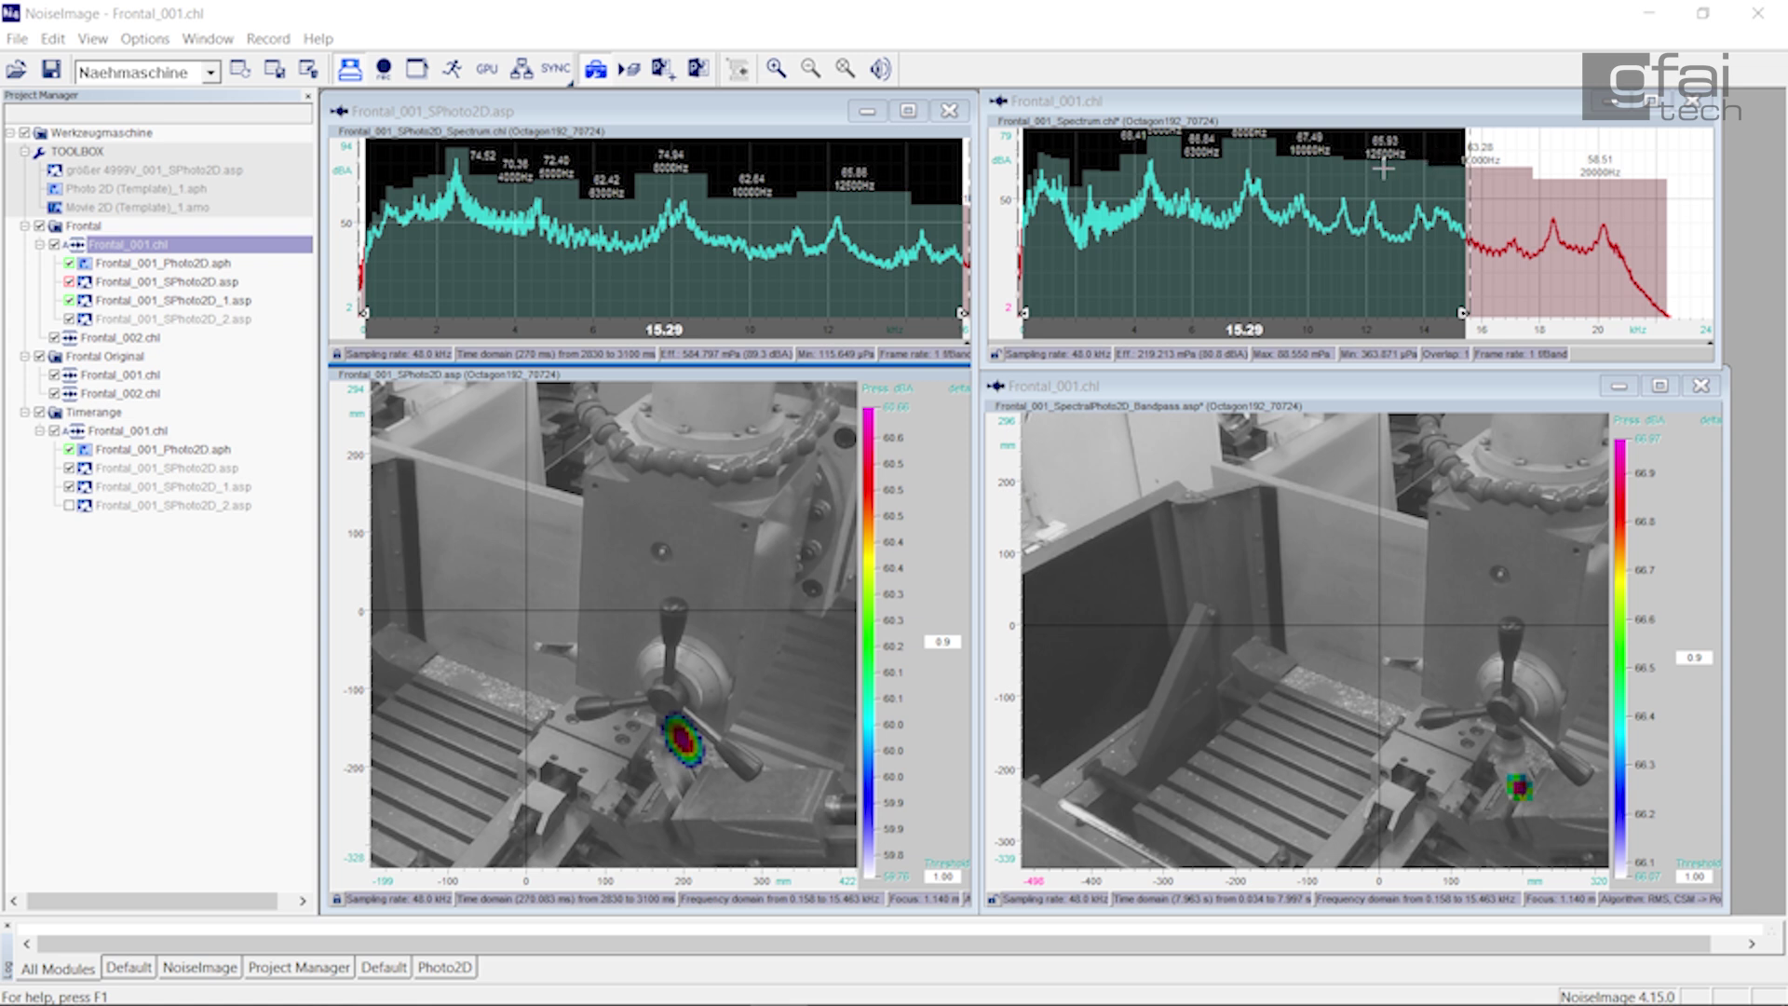
Step: Set the filtered spectrum's band to roughly 1.4–12.49 kHz
left_click(1039, 198)
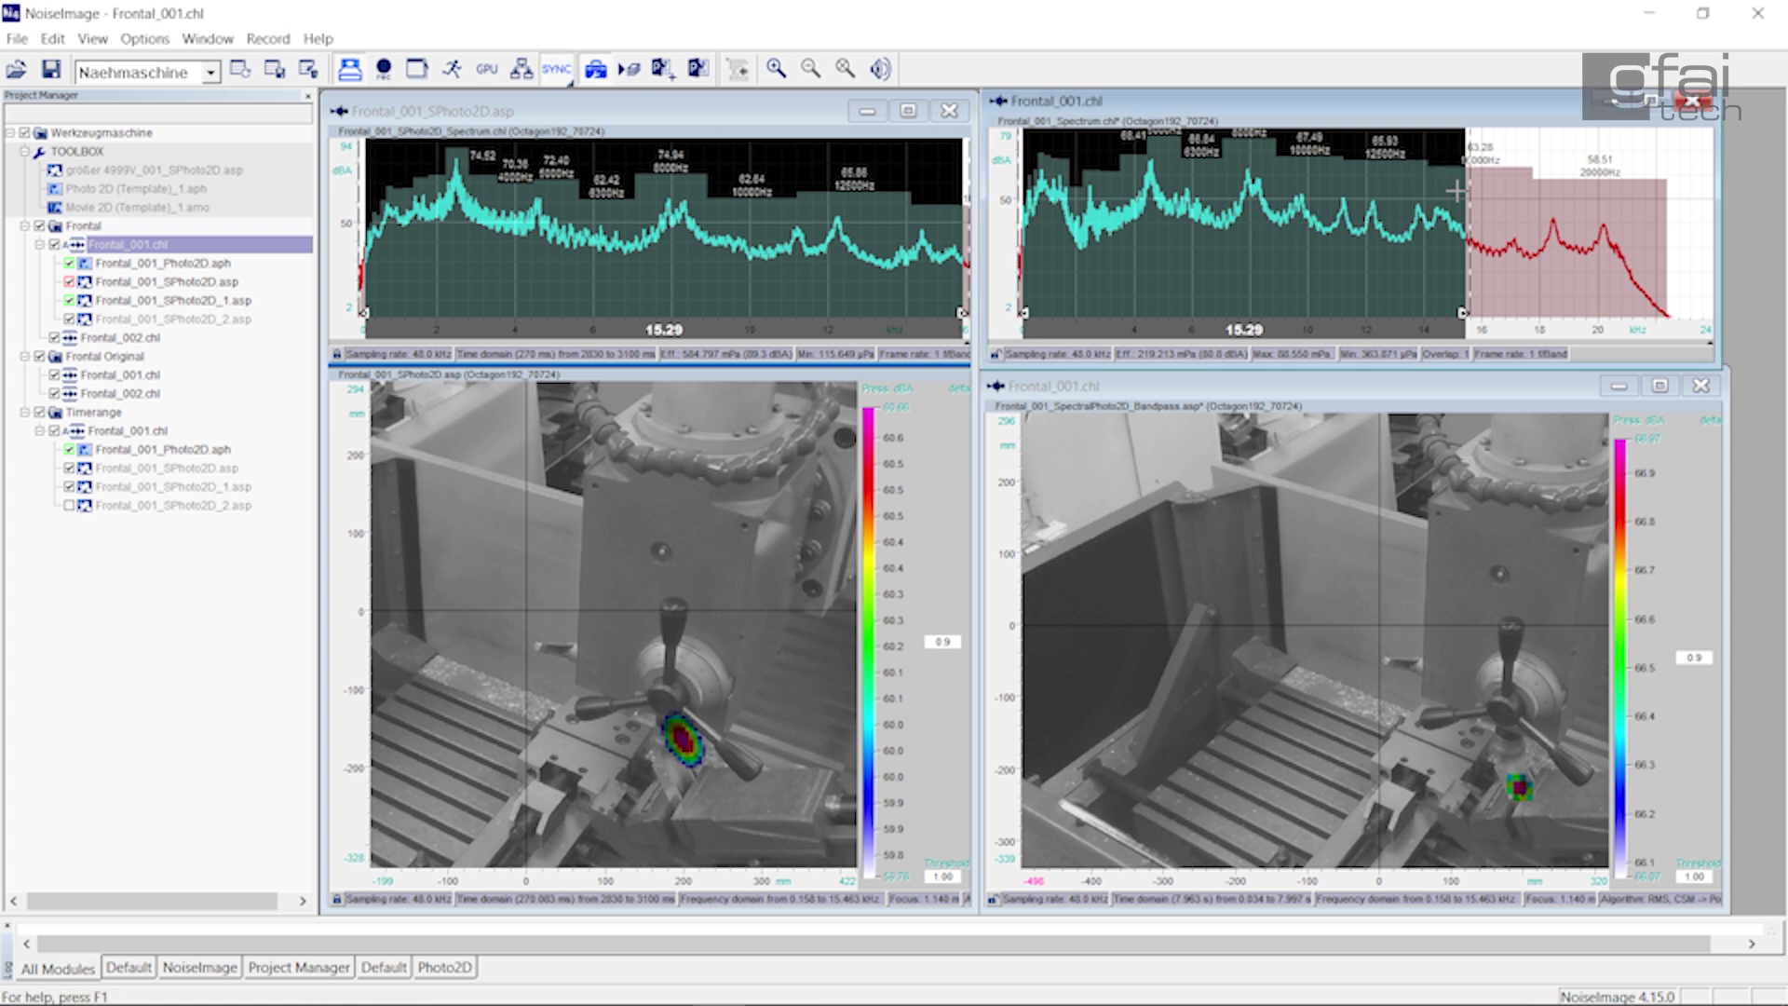
left_click_drag(1456, 191, 1146, 191)
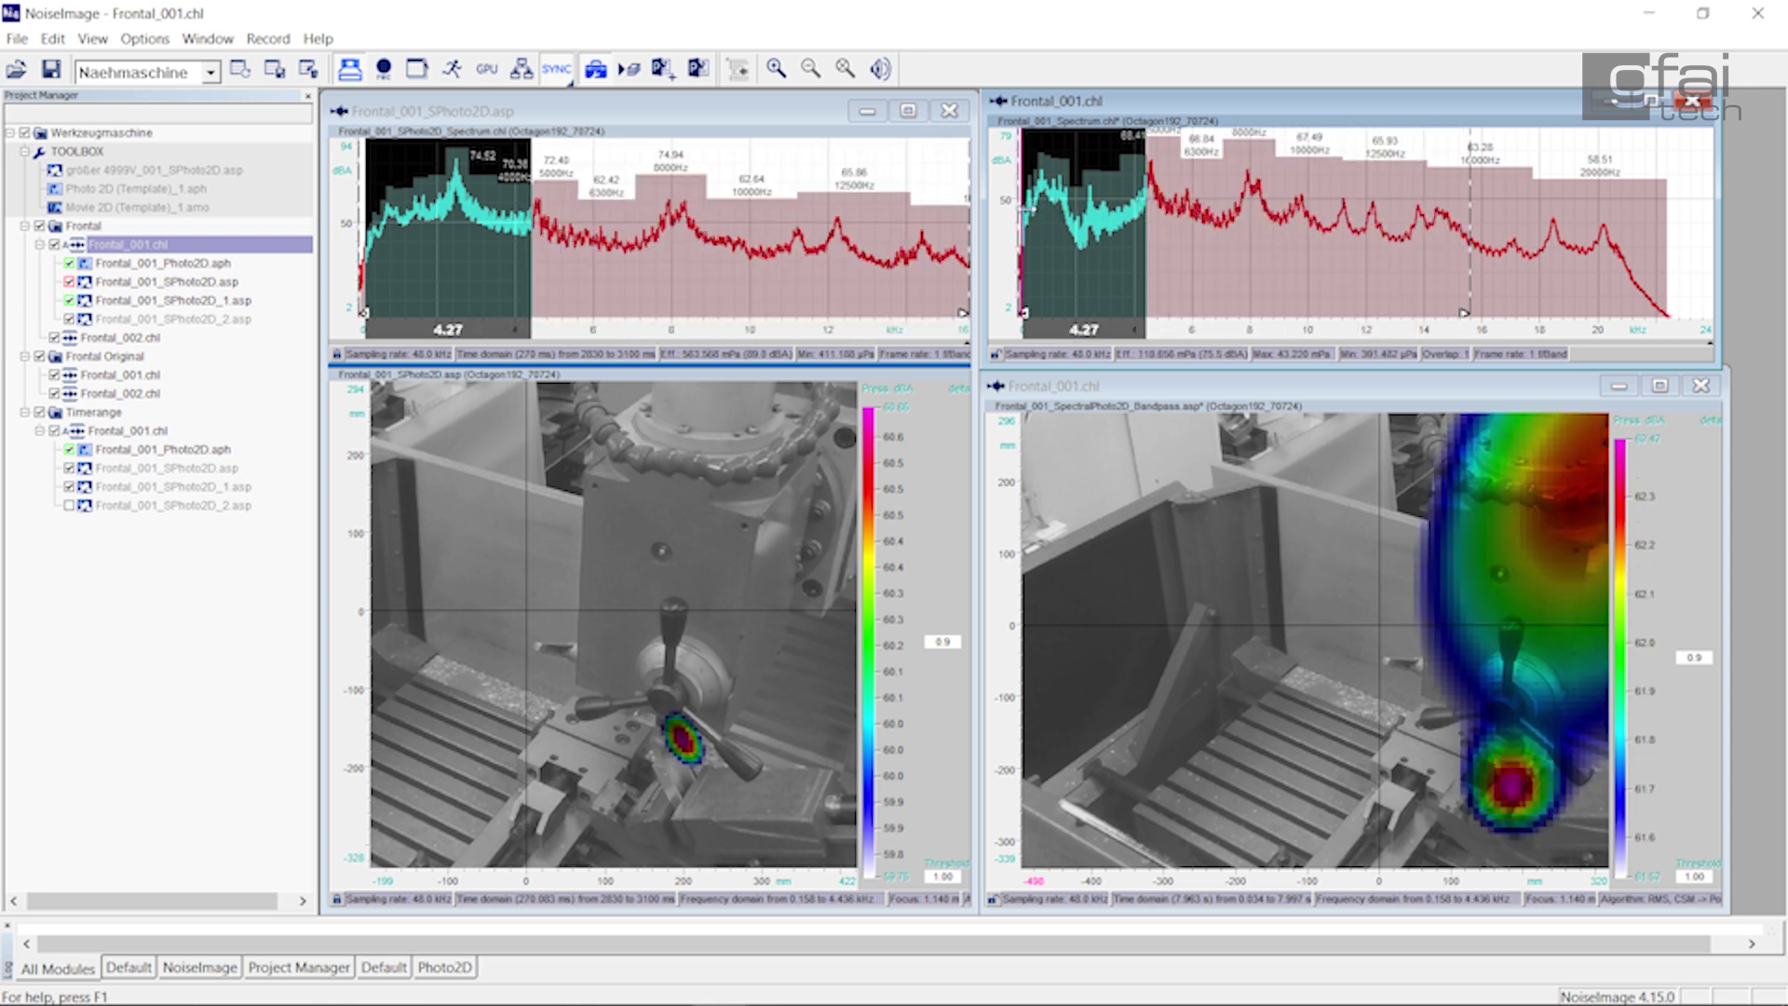
left_click_drag(1025, 209, 1056, 206)
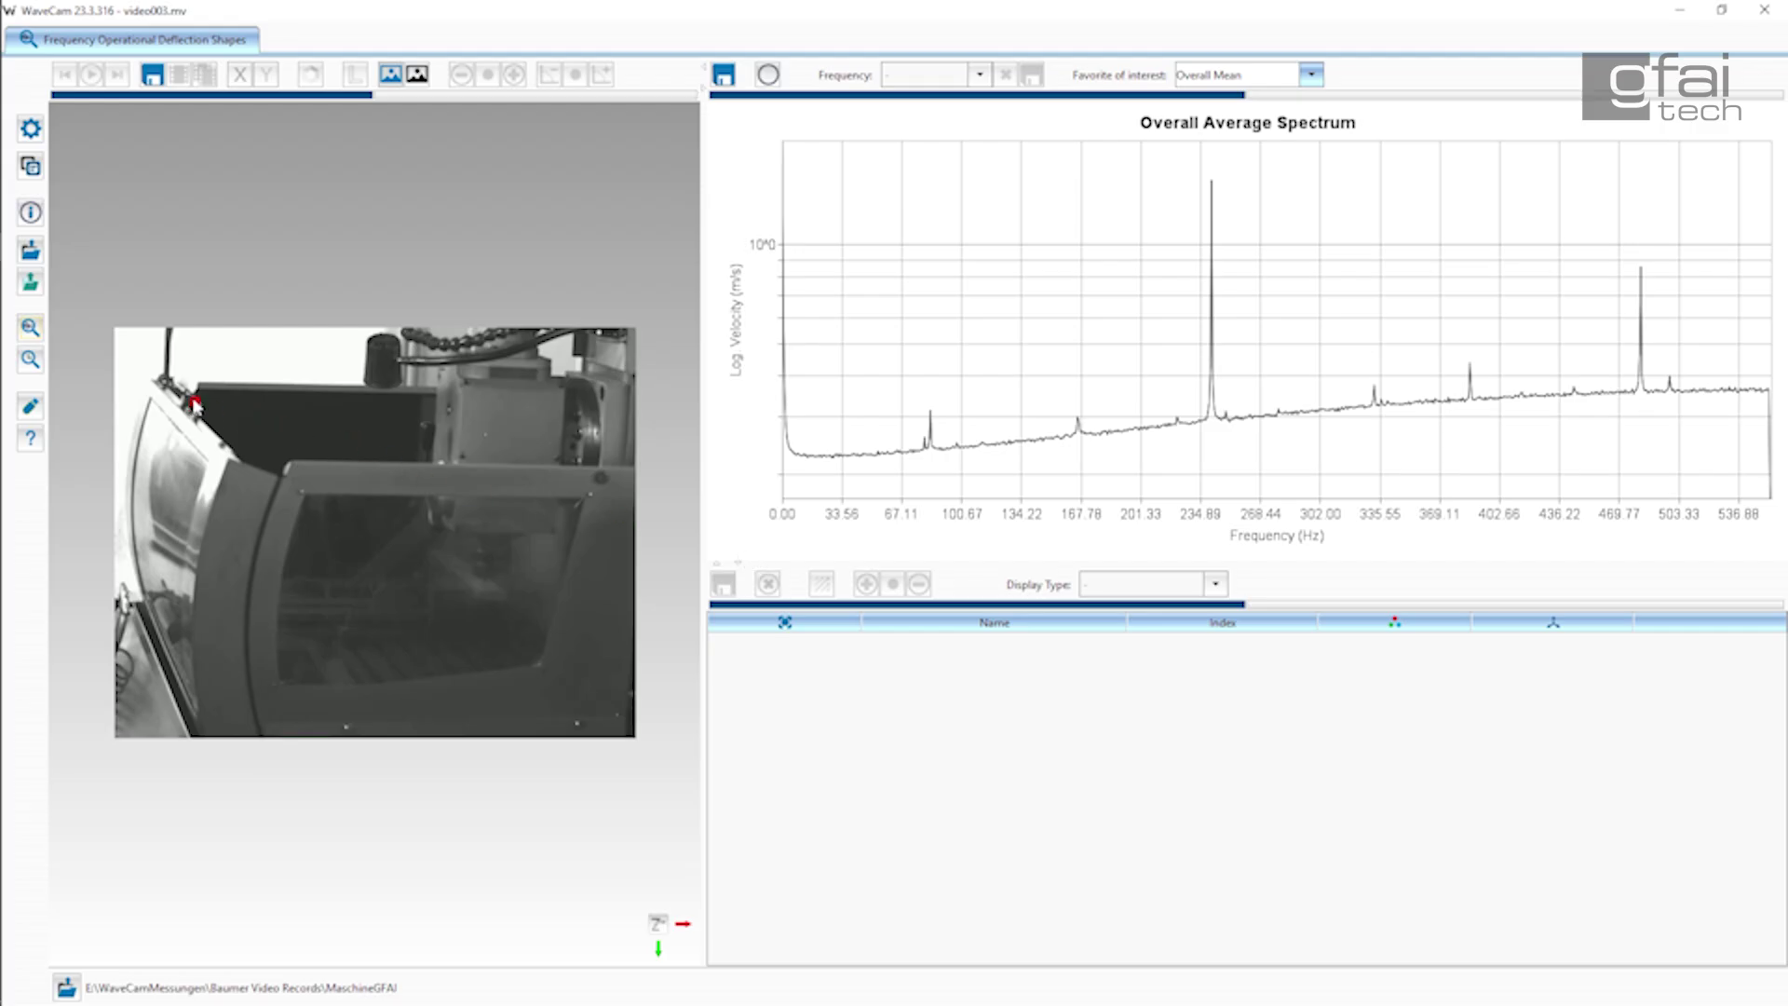
Step: Mark two favourite points on the door's upper corner and plot both +X spectra
left_click(195, 404)
left_click(196, 425)
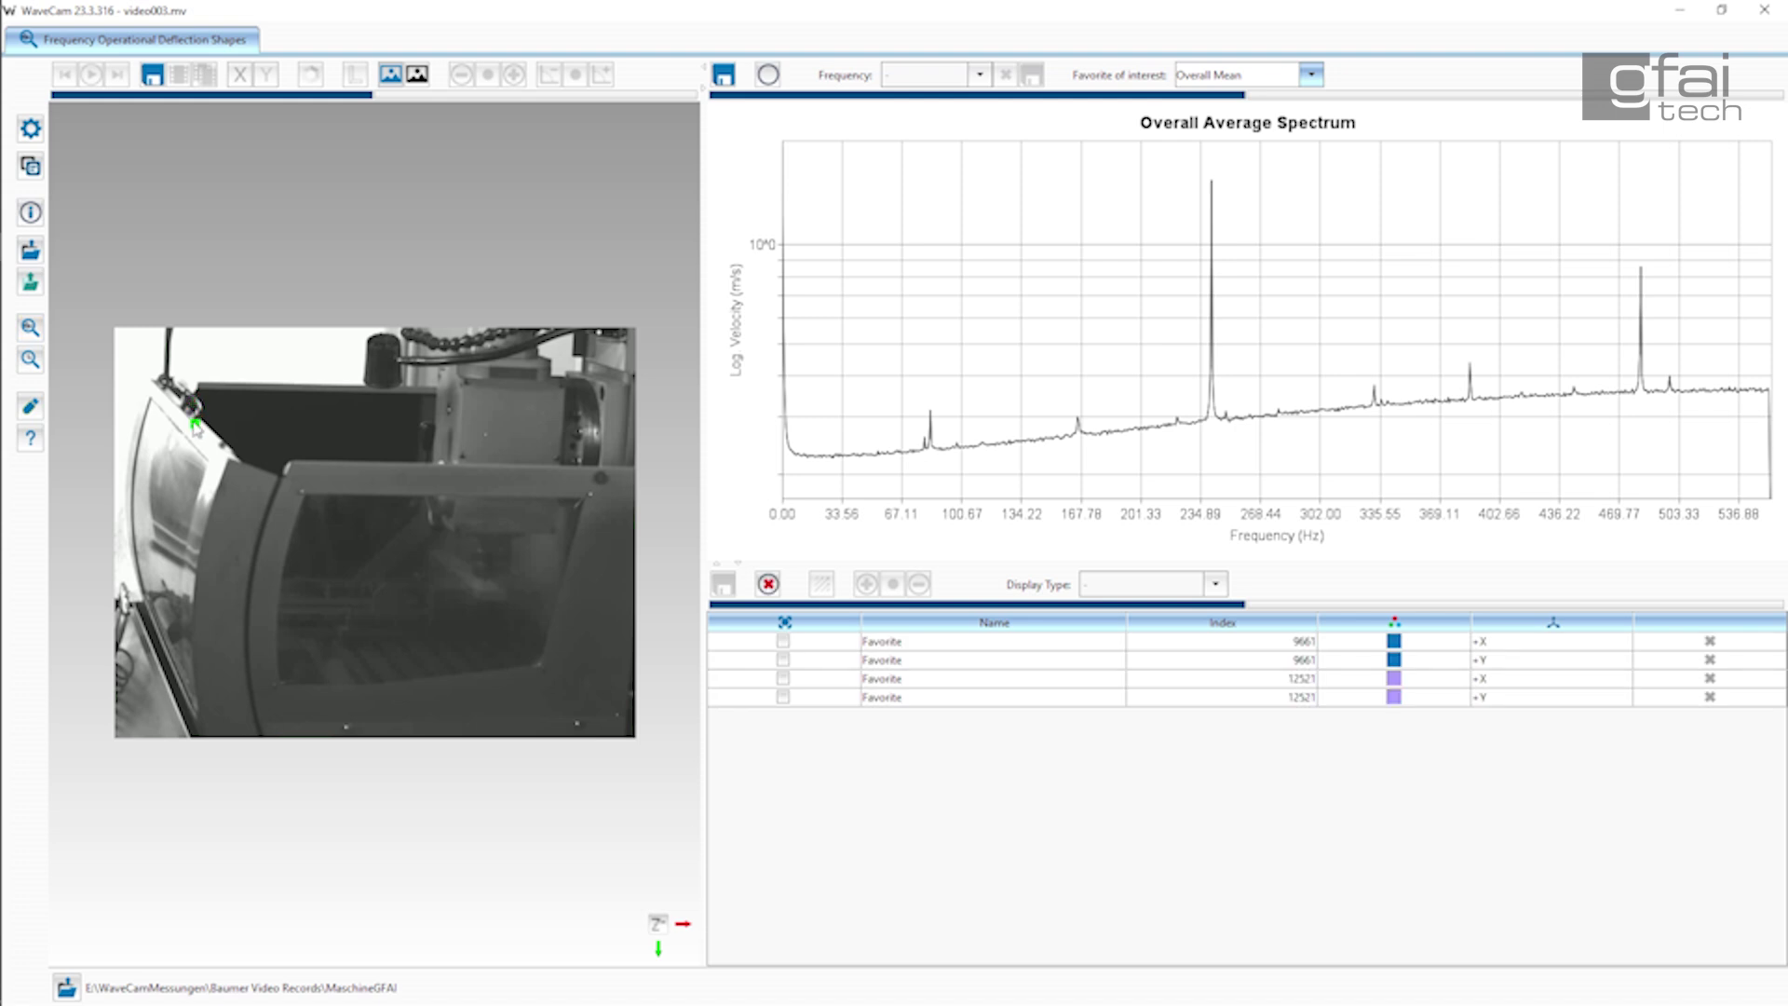
left_click(784, 641)
left_click_drag(787, 646, 785, 683)
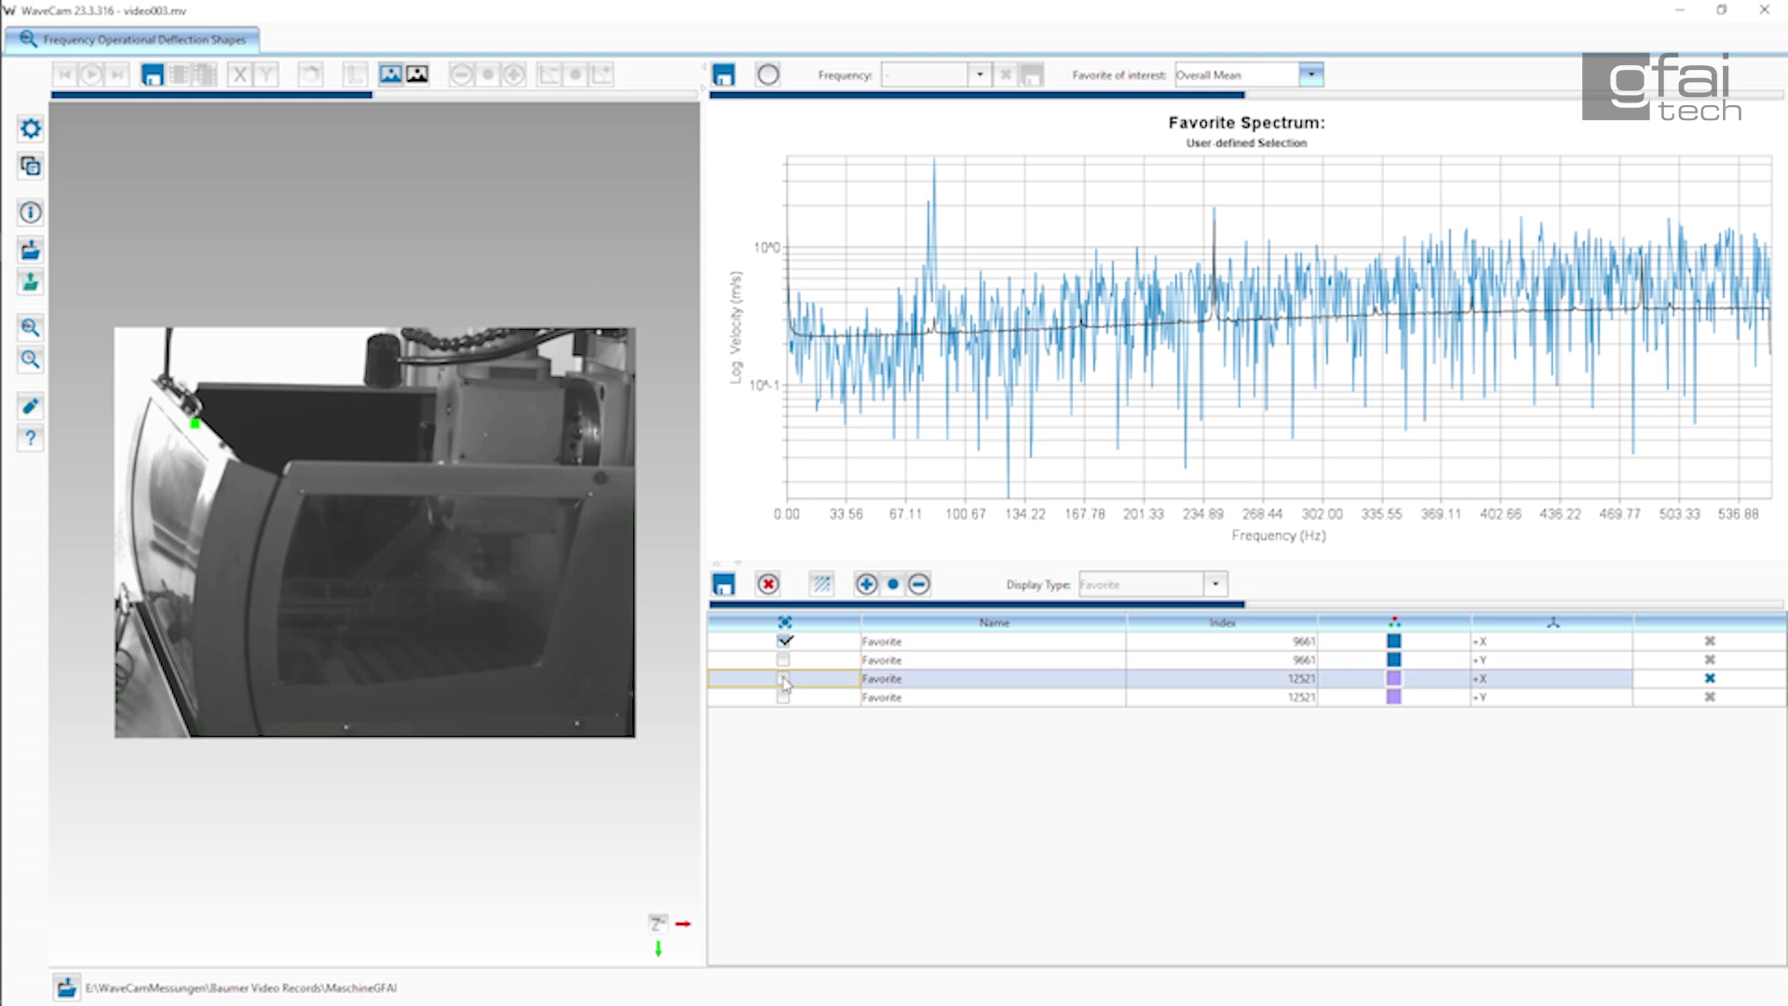
left_click(784, 680)
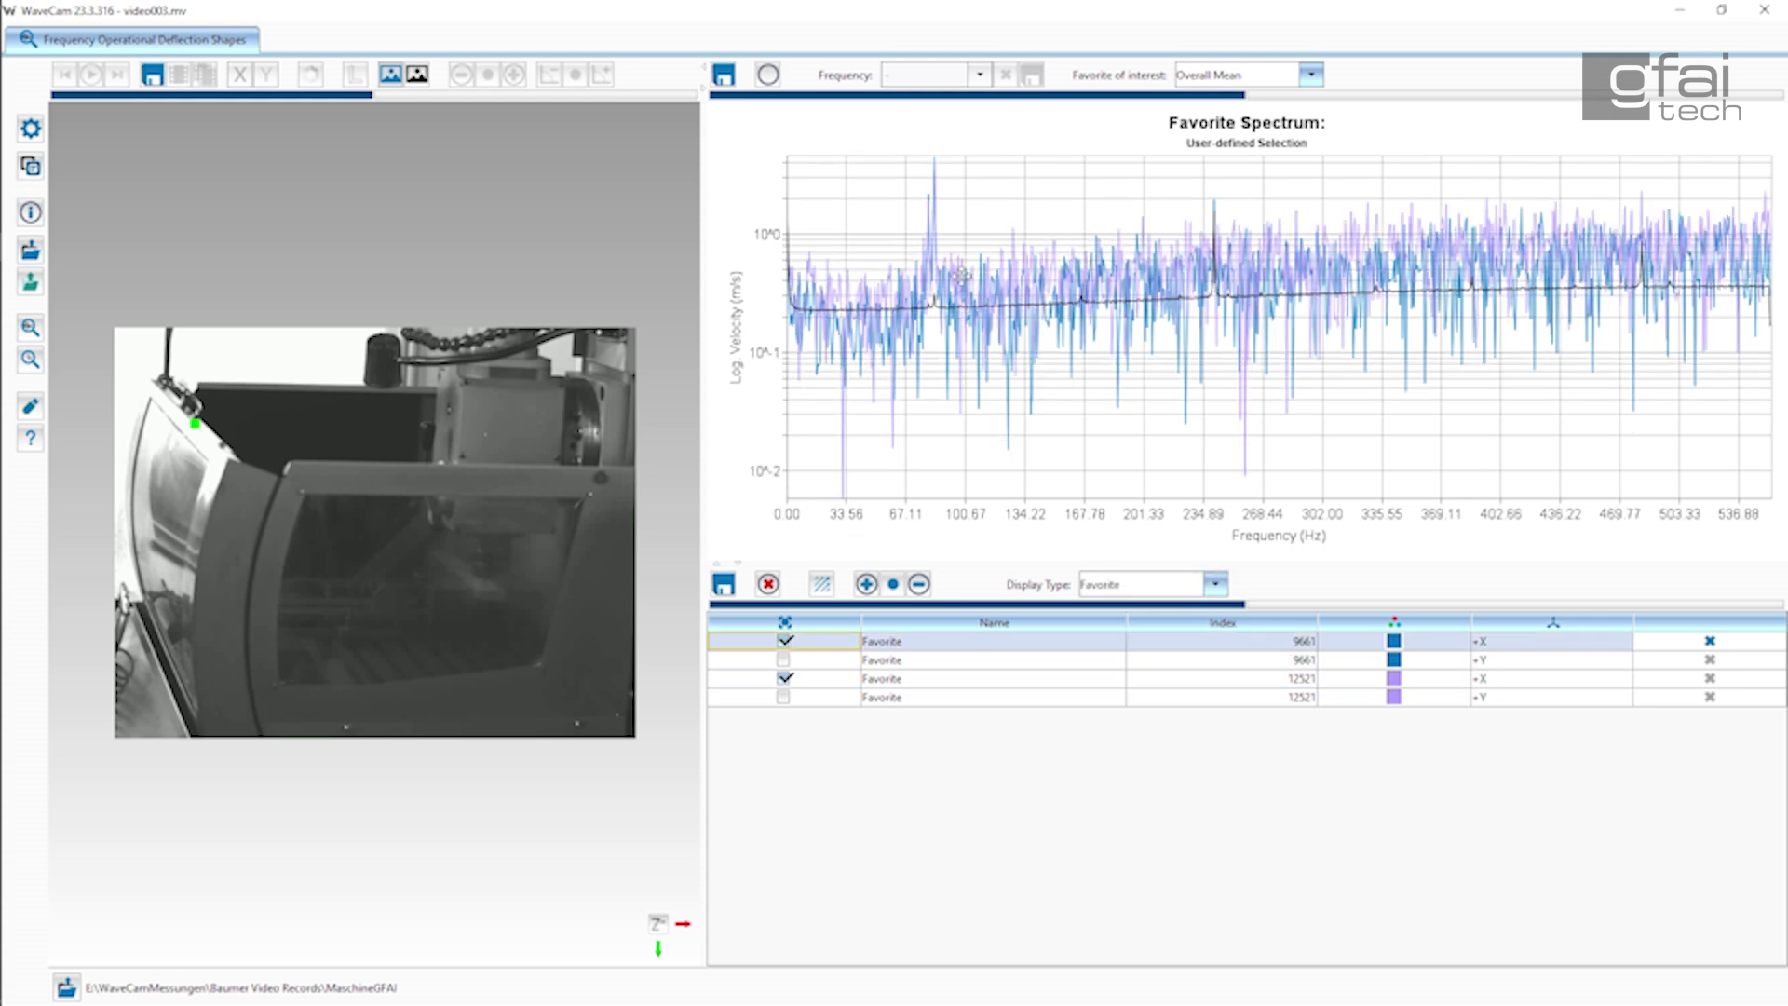
Step: Show the deflection shape at the 82.6 Hz peak, focused on Favorite 9661 +X
left_click(934, 185)
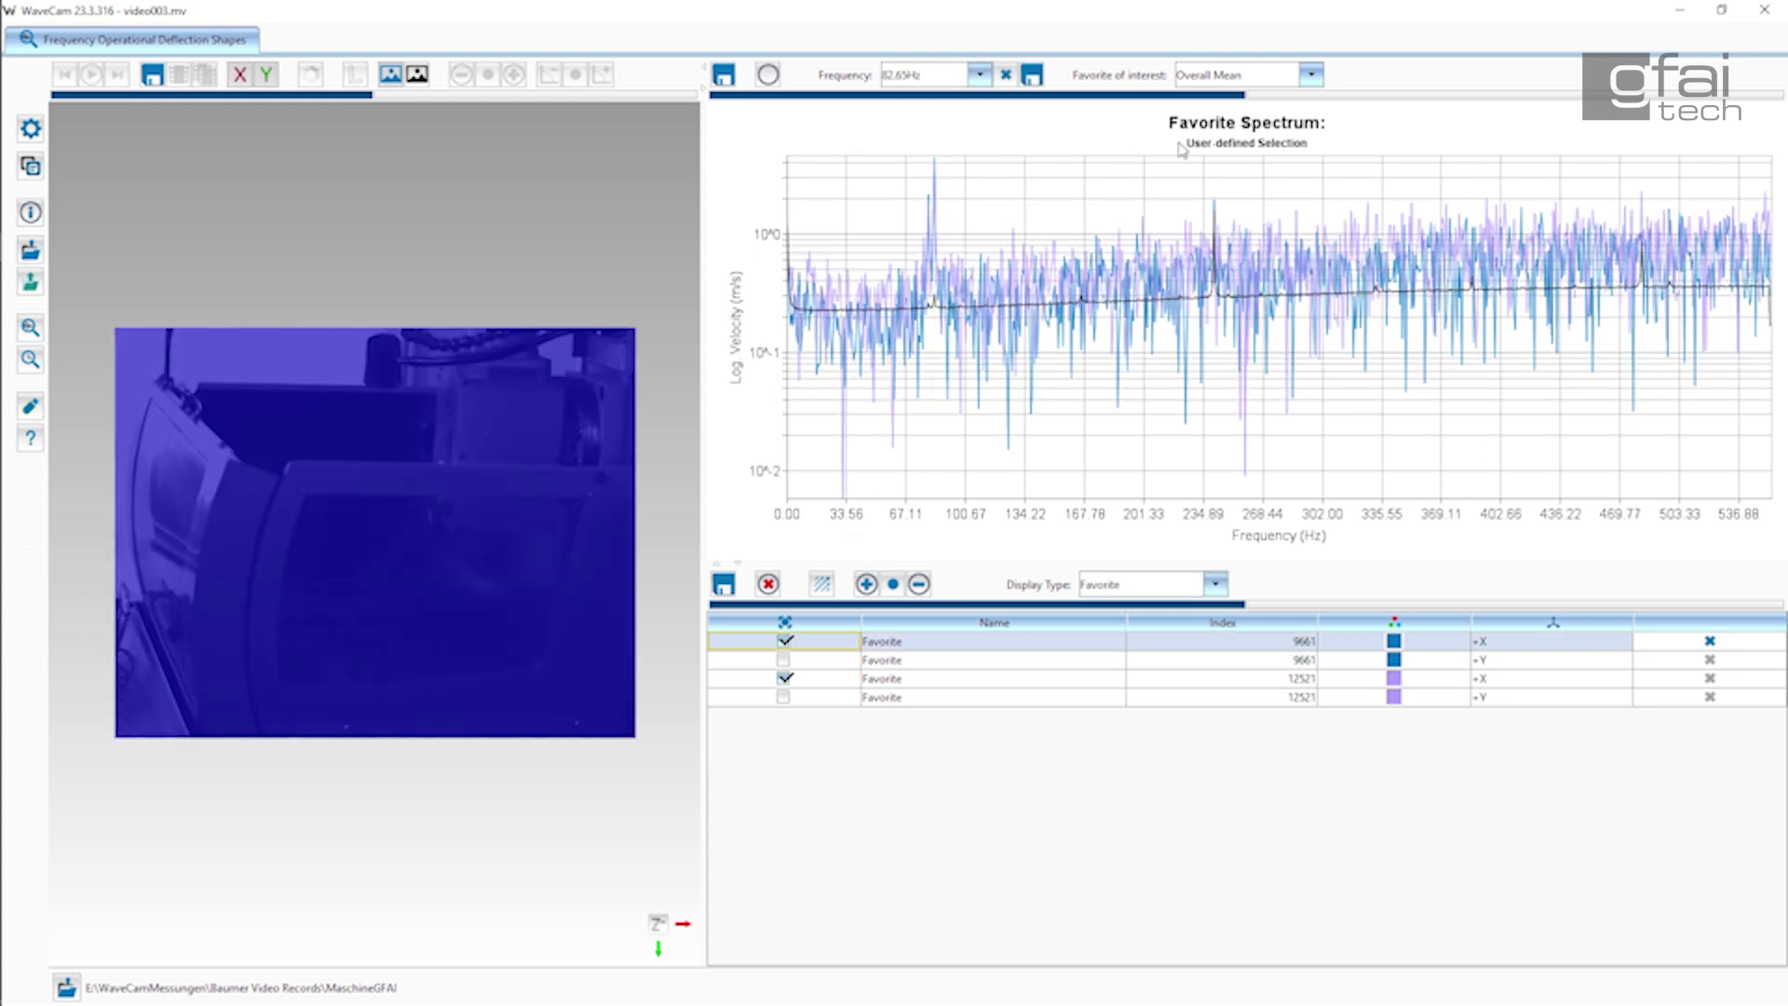
left_click(1281, 78)
left_click(1264, 151)
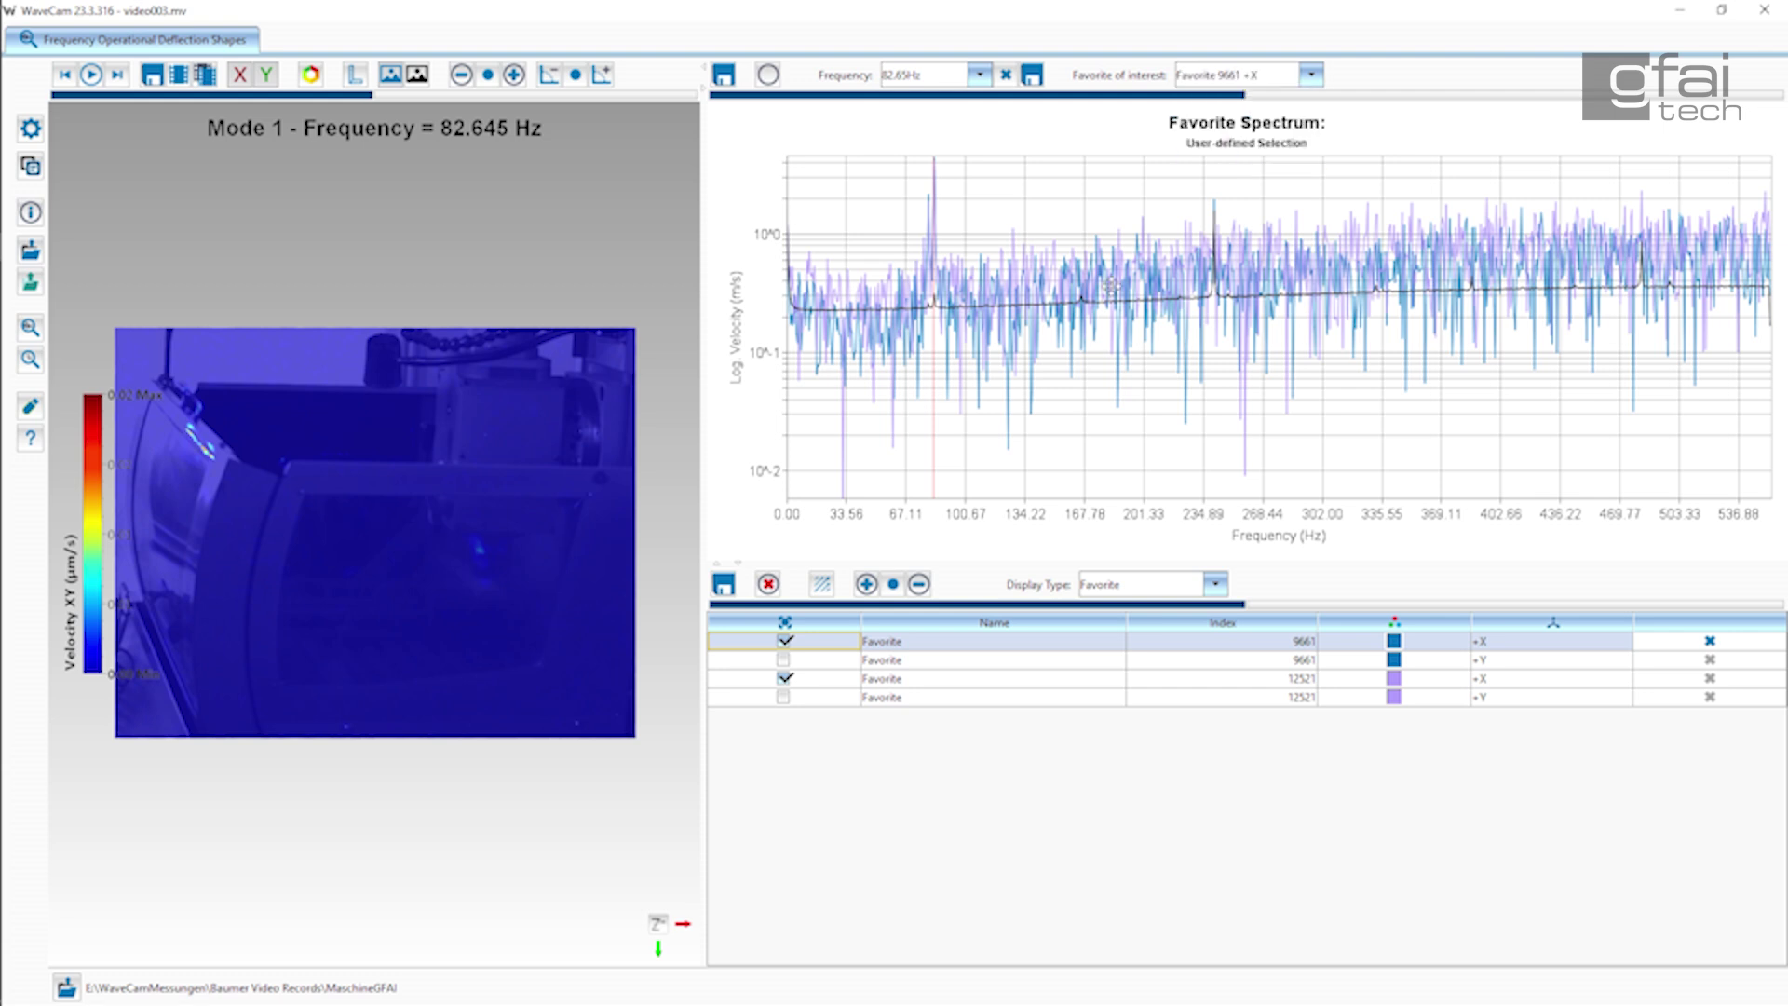
Step: Step to Mode 2 at 83.317 Hz and rescale the deflection map's colour range
left_click(945, 187)
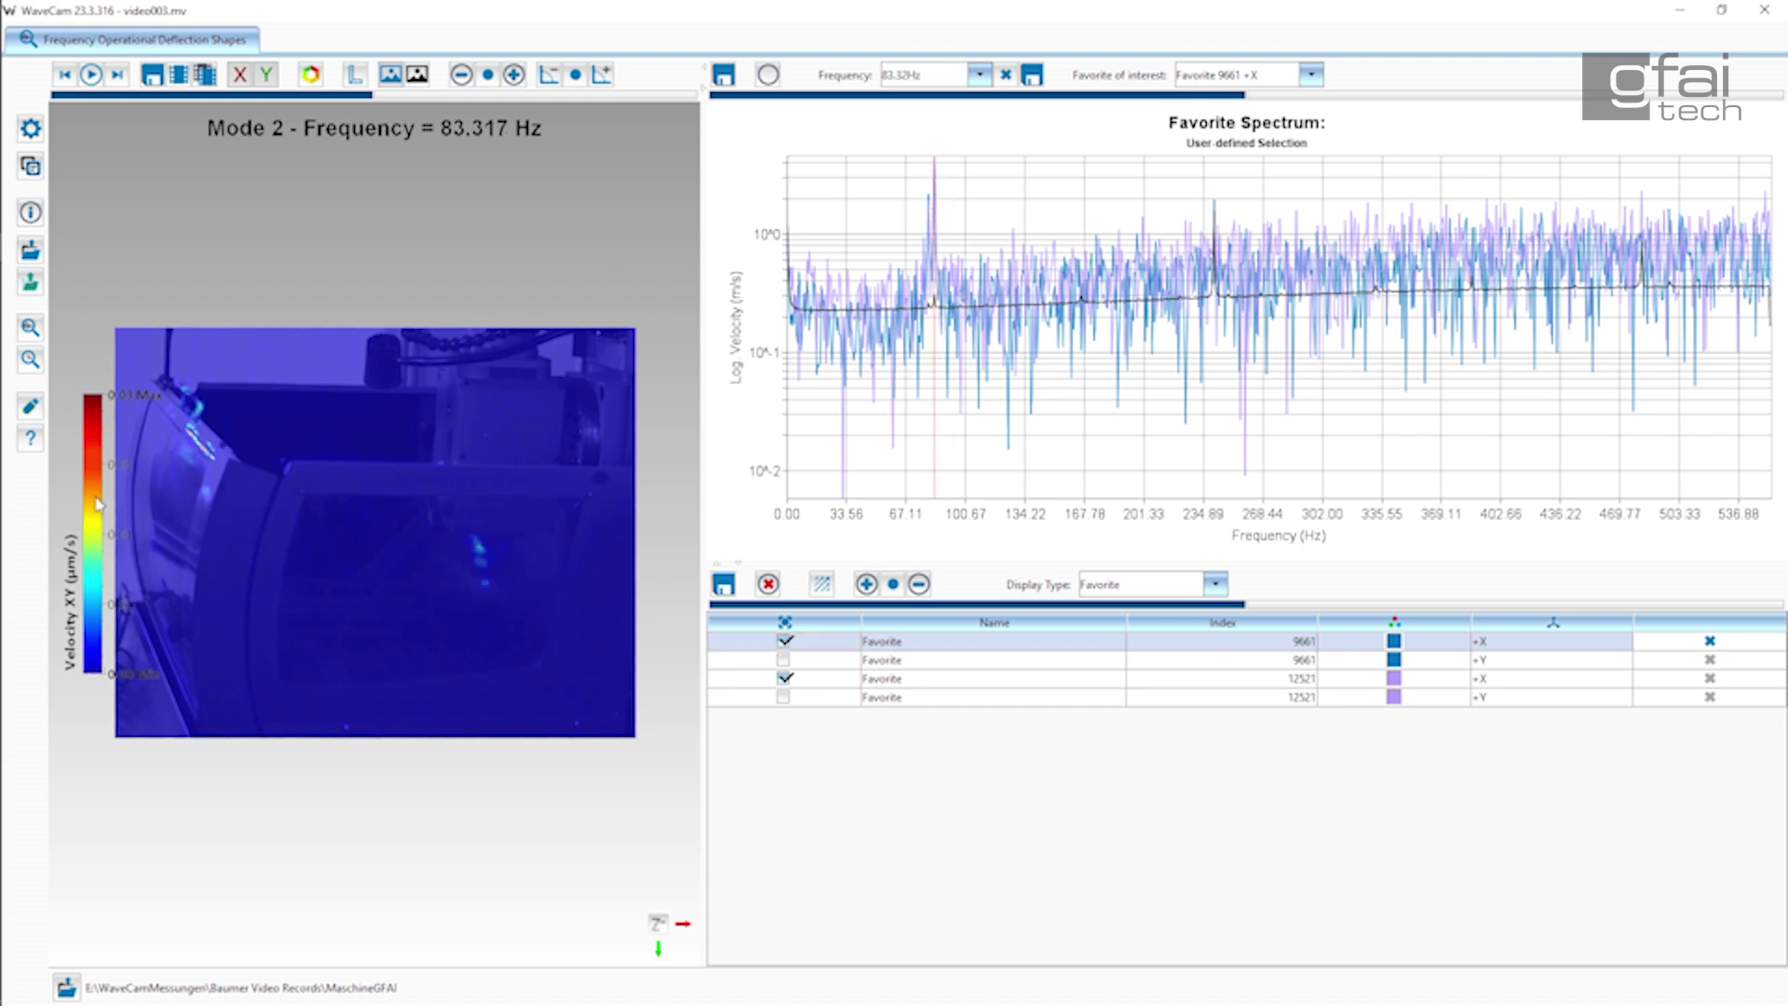
left_click(98, 591)
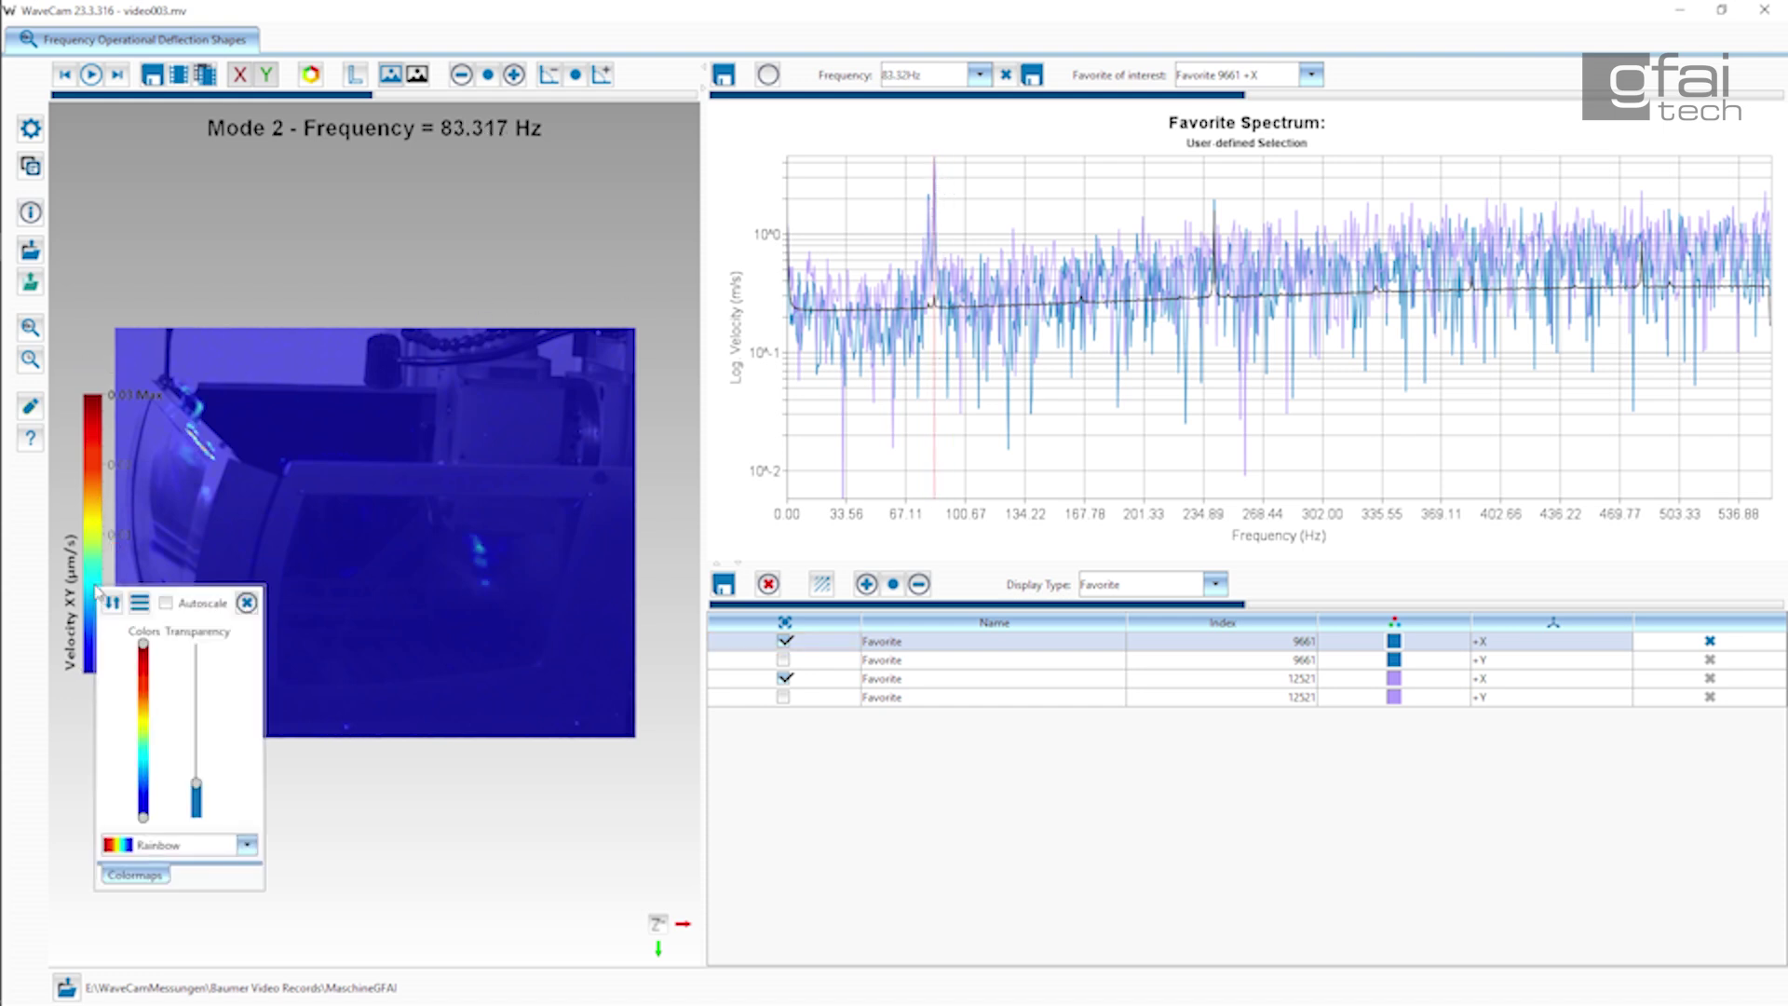
mouse_move(146, 645)
left_mouse_down()
mouse_move(144, 732)
mouse_move(166, 749)
mouse_move(149, 644)
left_mouse_up()
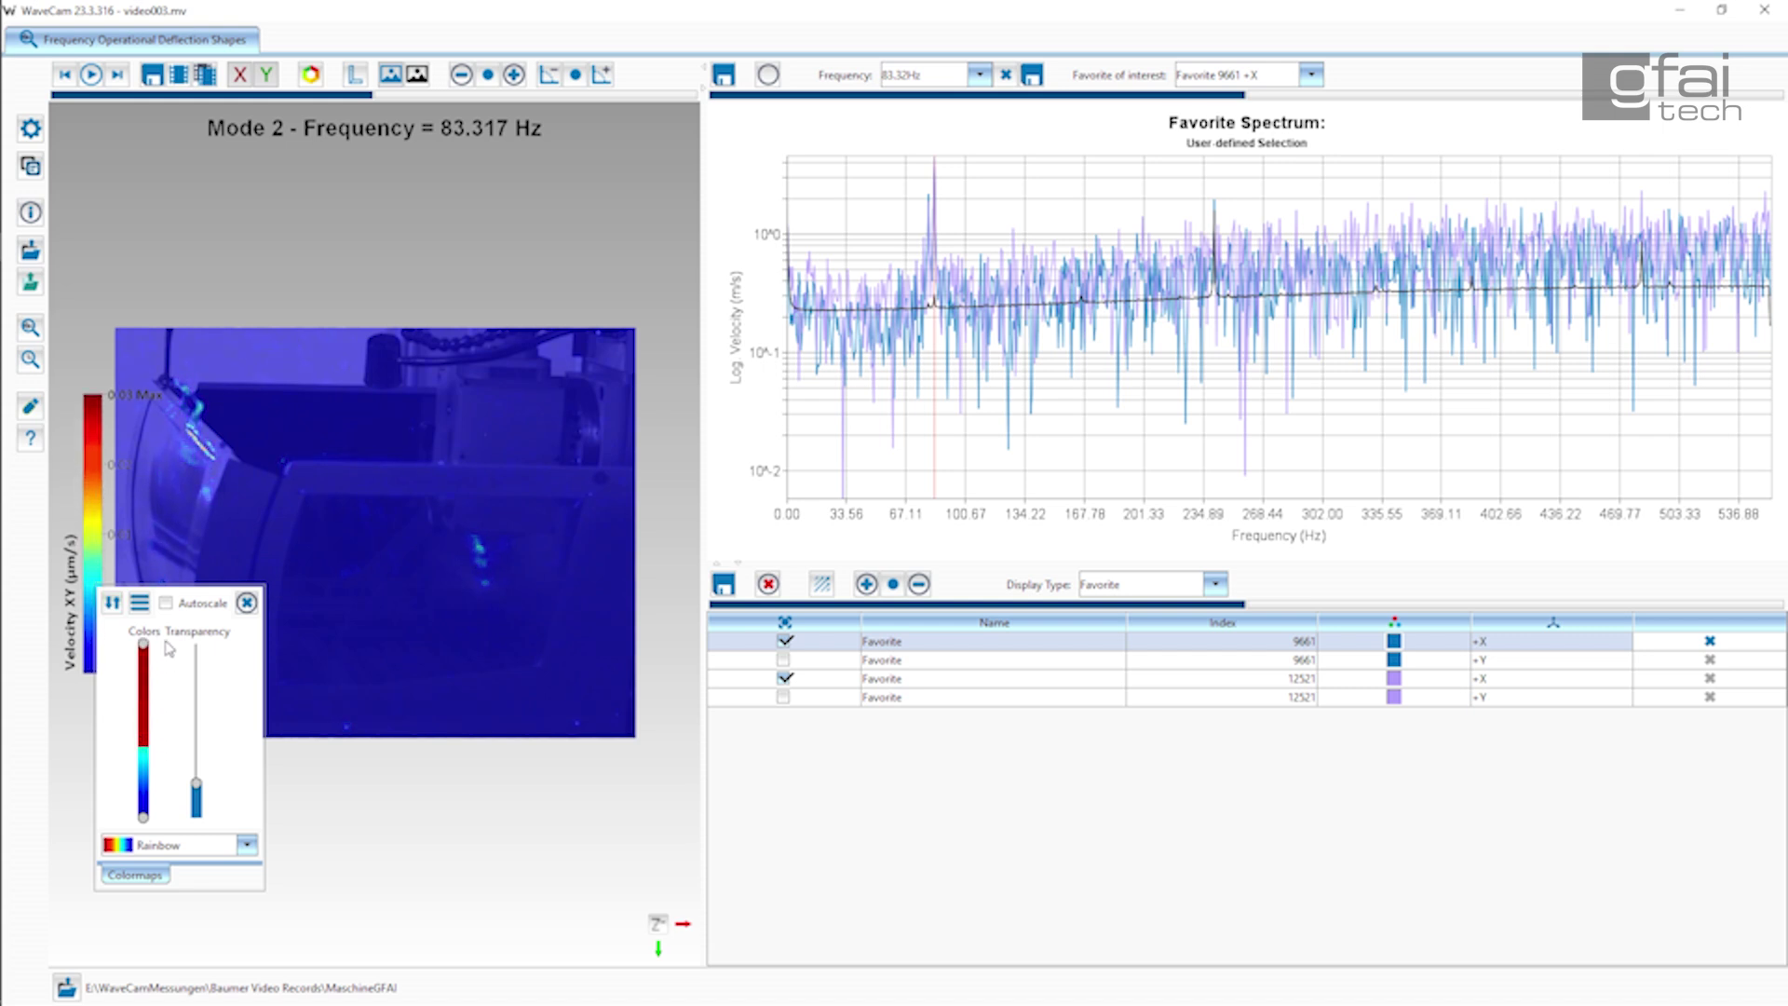
left_click(247, 604)
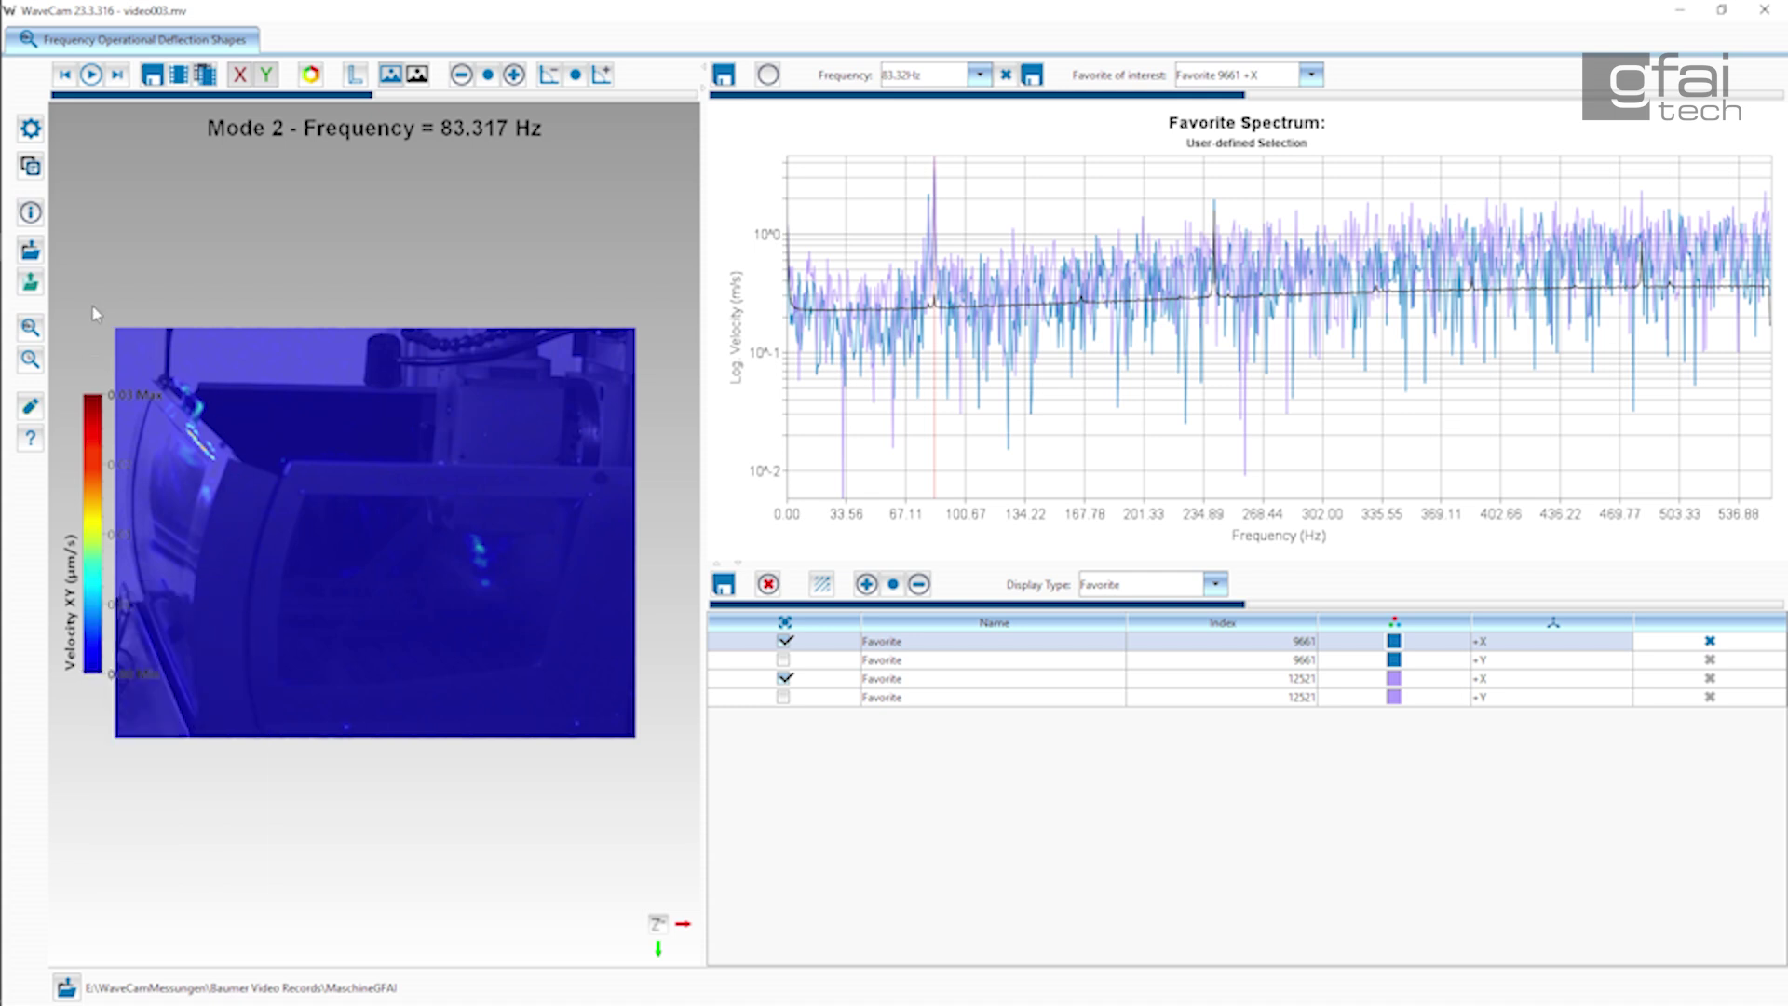
Step: In the Project Editor, draw an inverted rectangular component excluding the door window
left_click(37, 135)
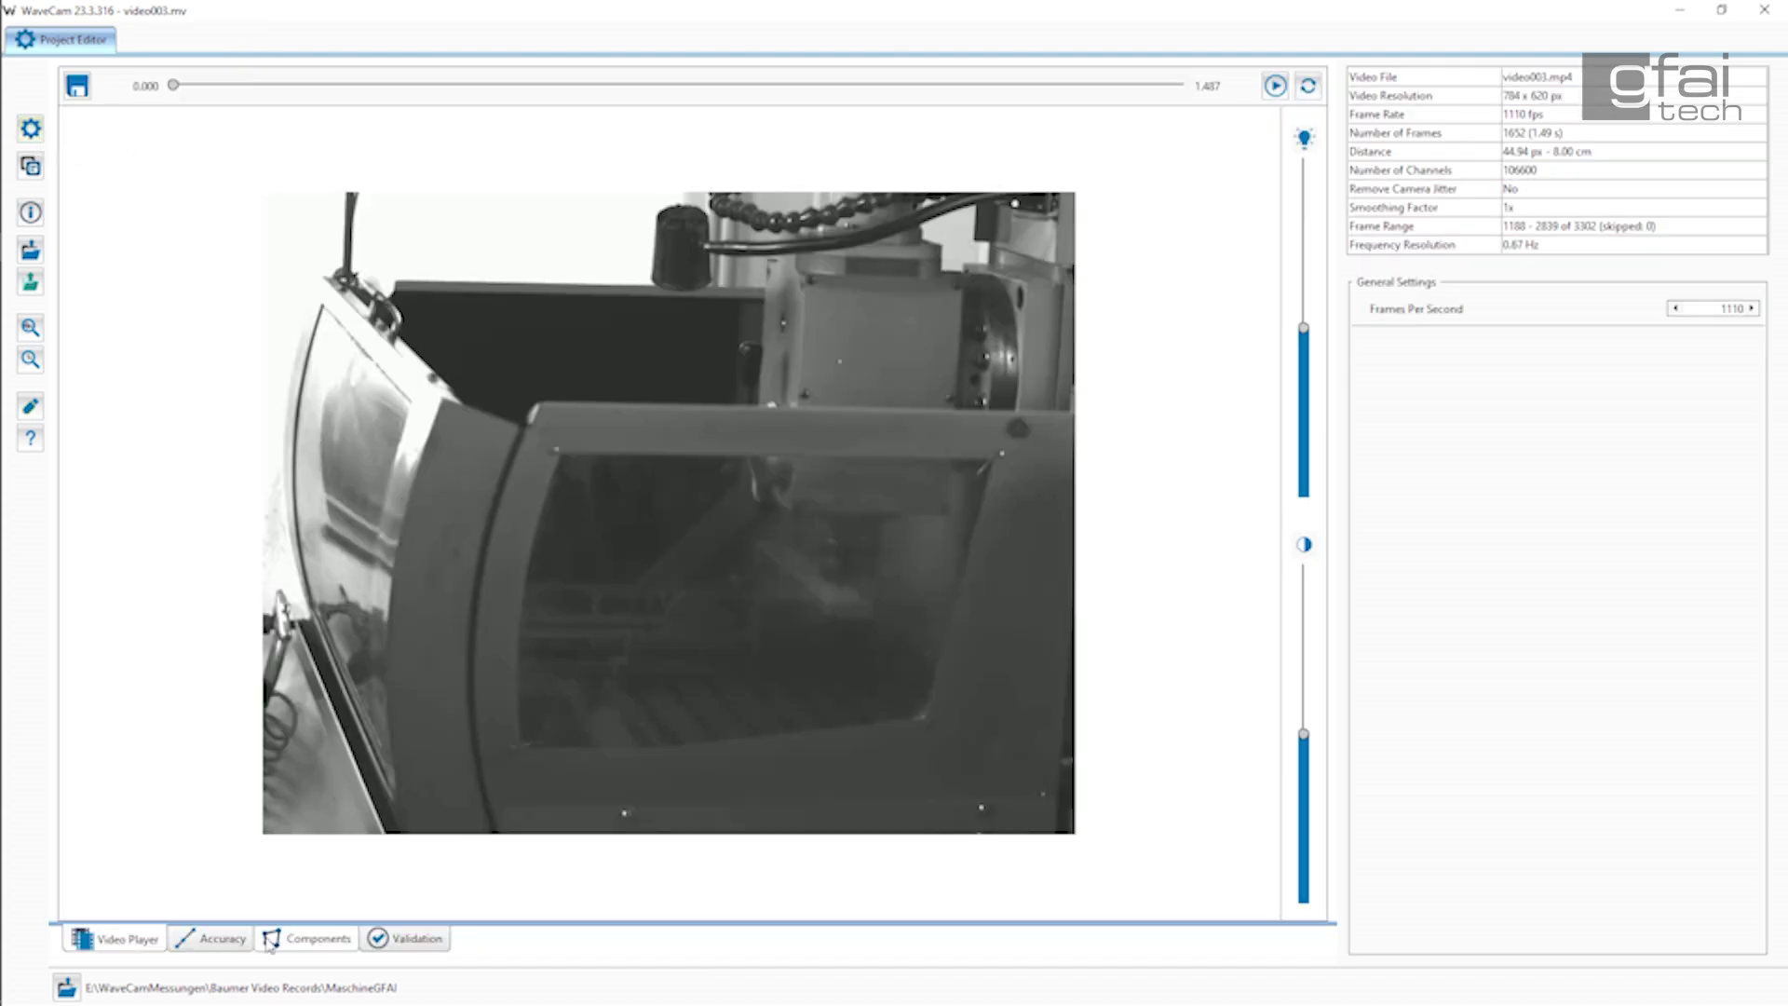
left_click(272, 938)
left_click(1169, 86)
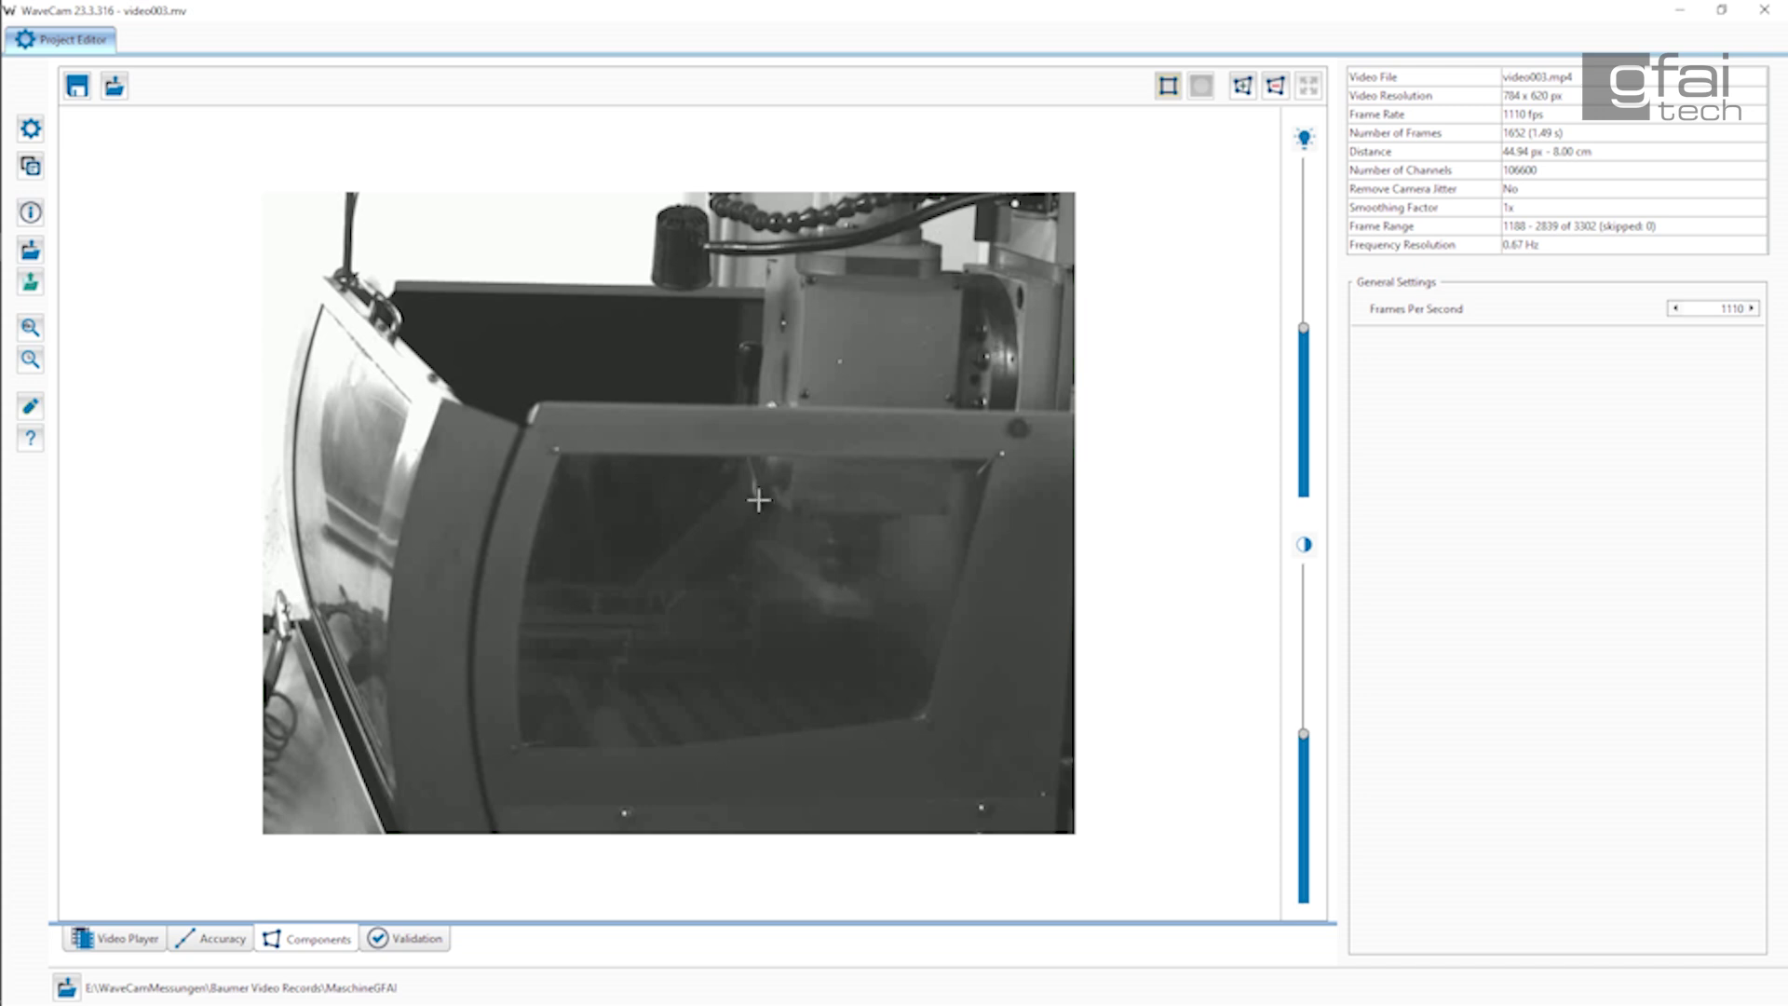
left_click_drag(758, 491, 929, 631)
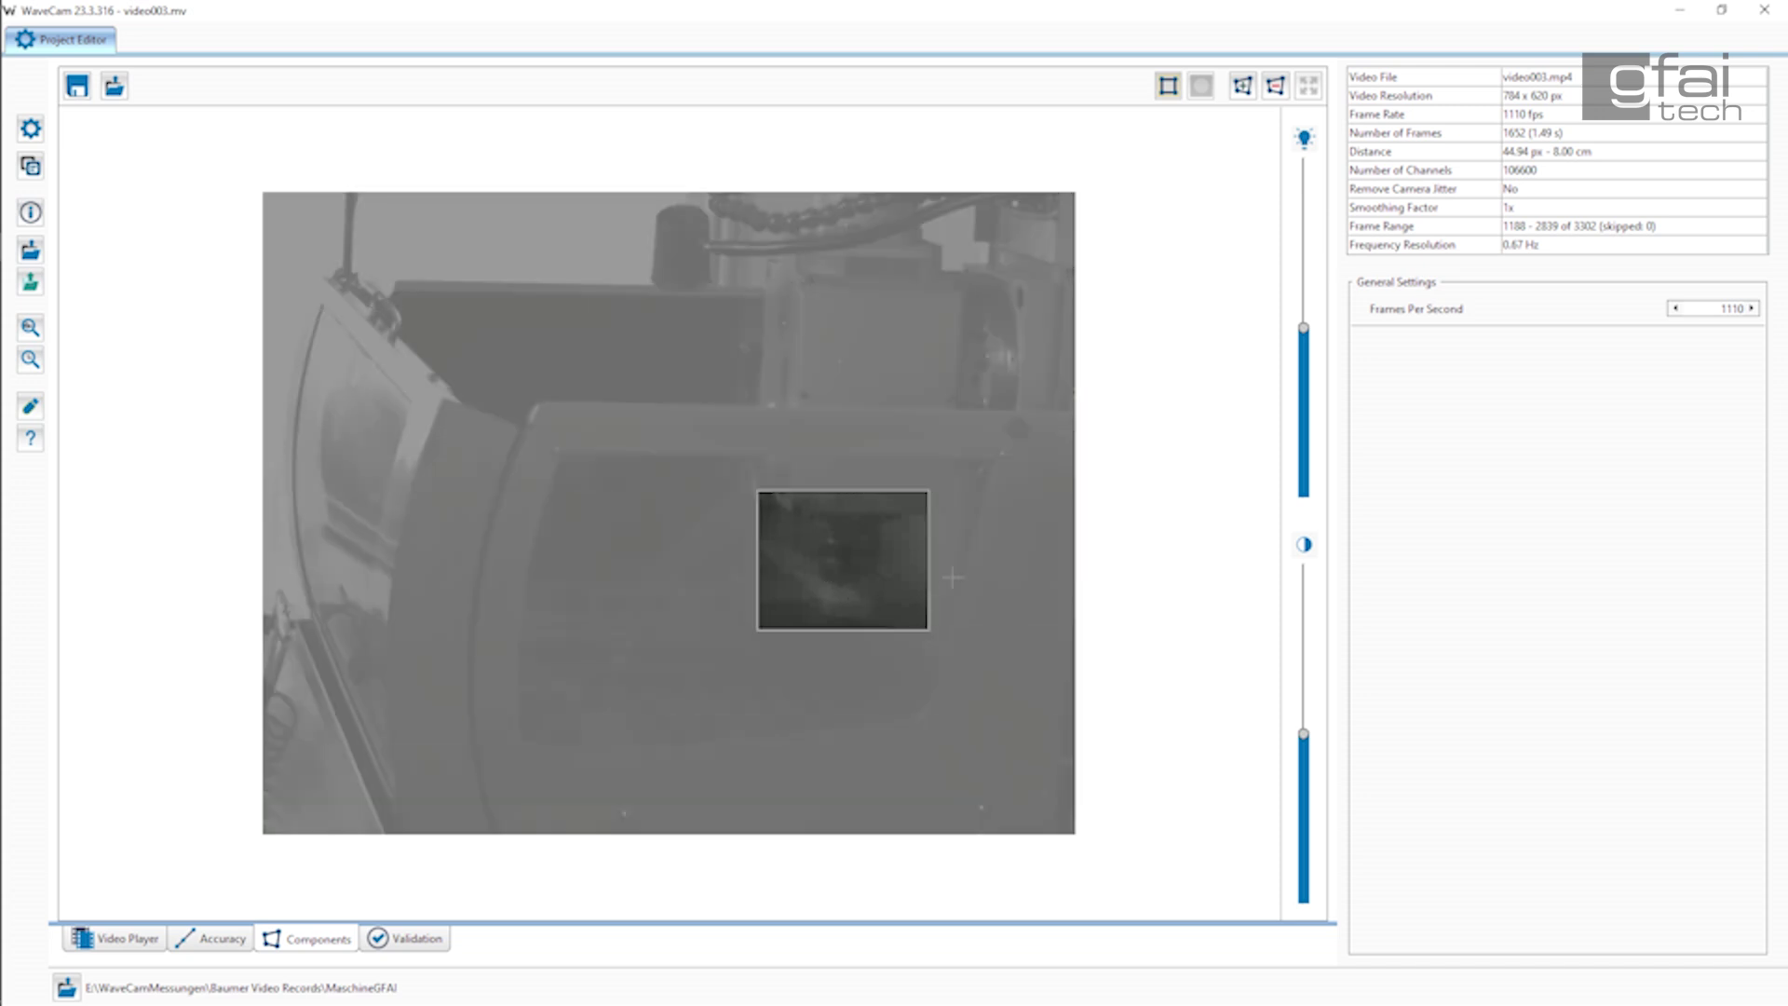
left_click(1247, 90)
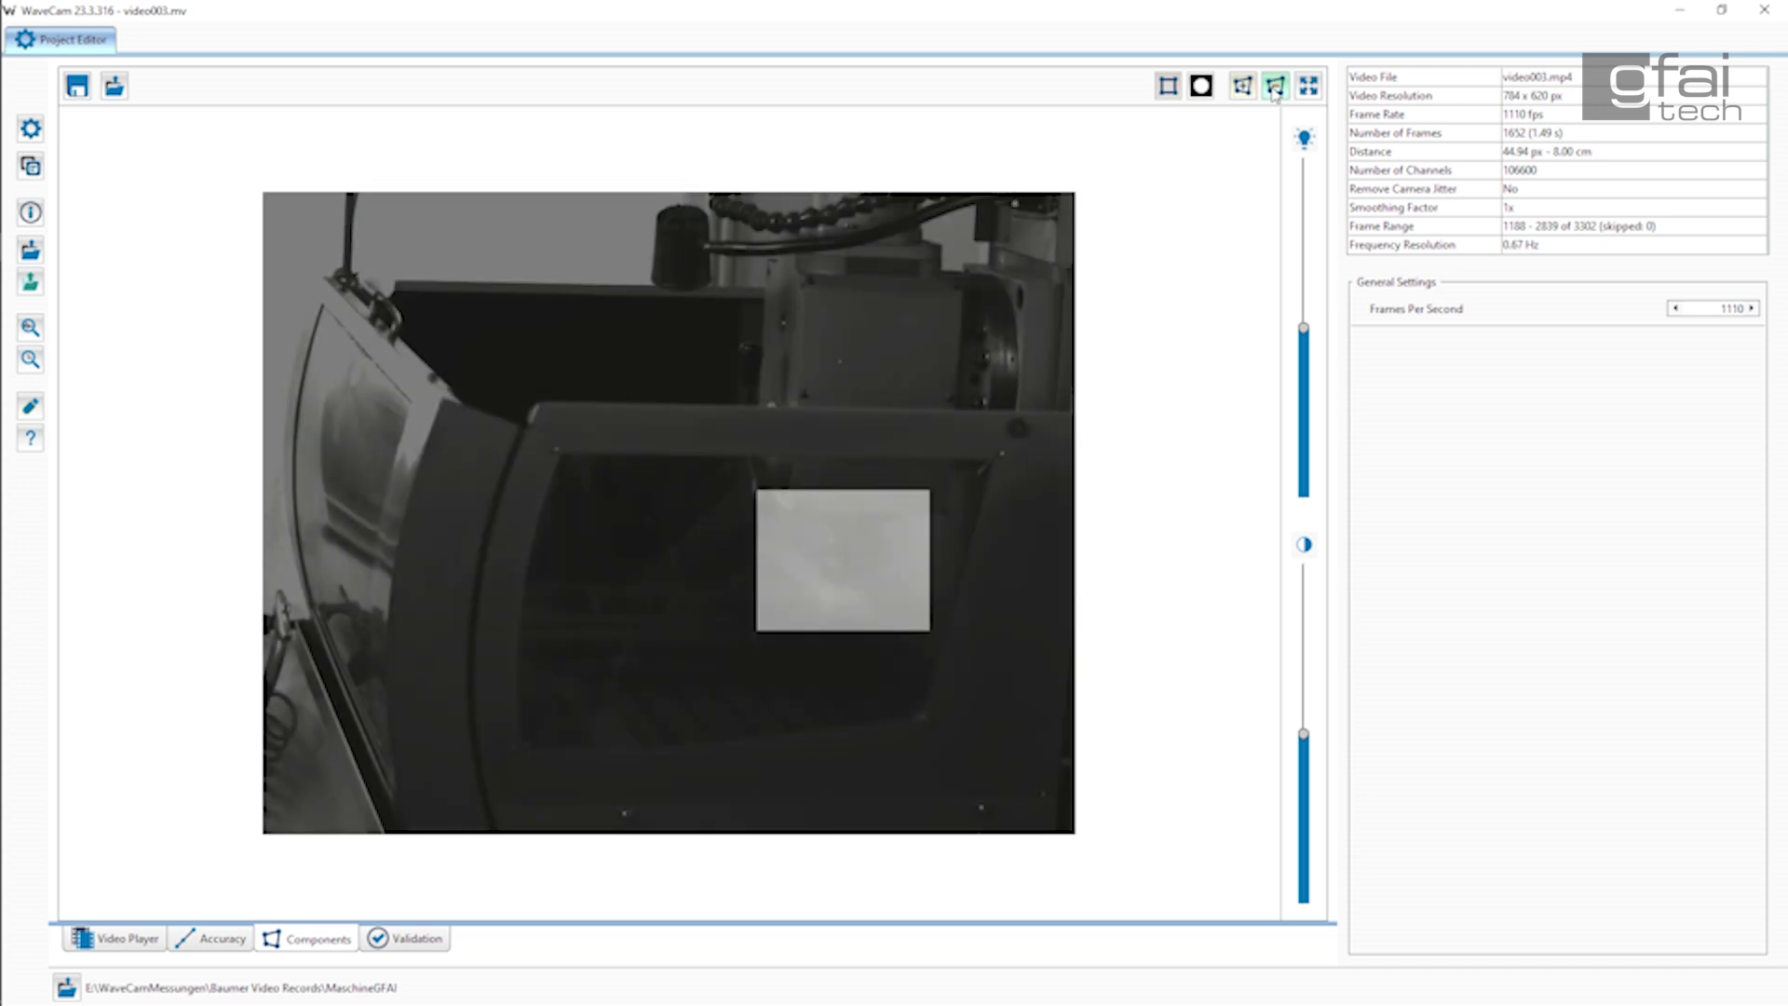
left_click(1202, 90)
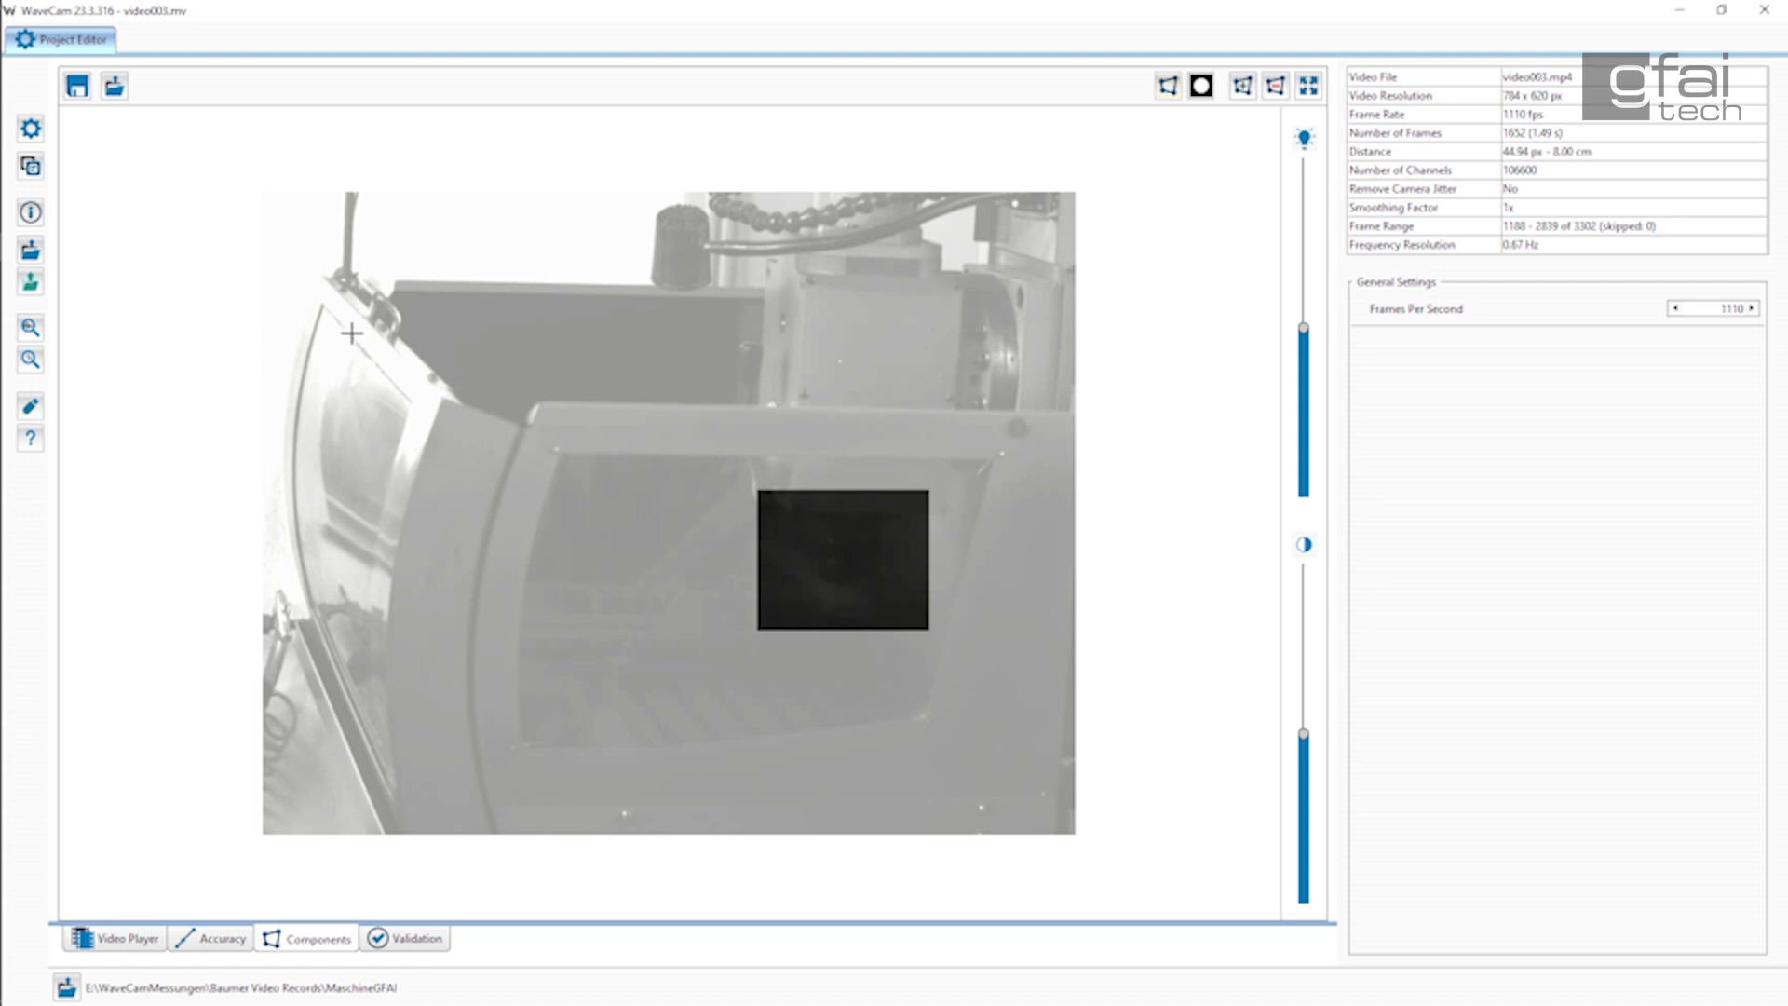
Step: Outline a polygon strip along the door's upper left edge, then animate the deflection shape
left_click(414, 411)
left_click(1275, 86)
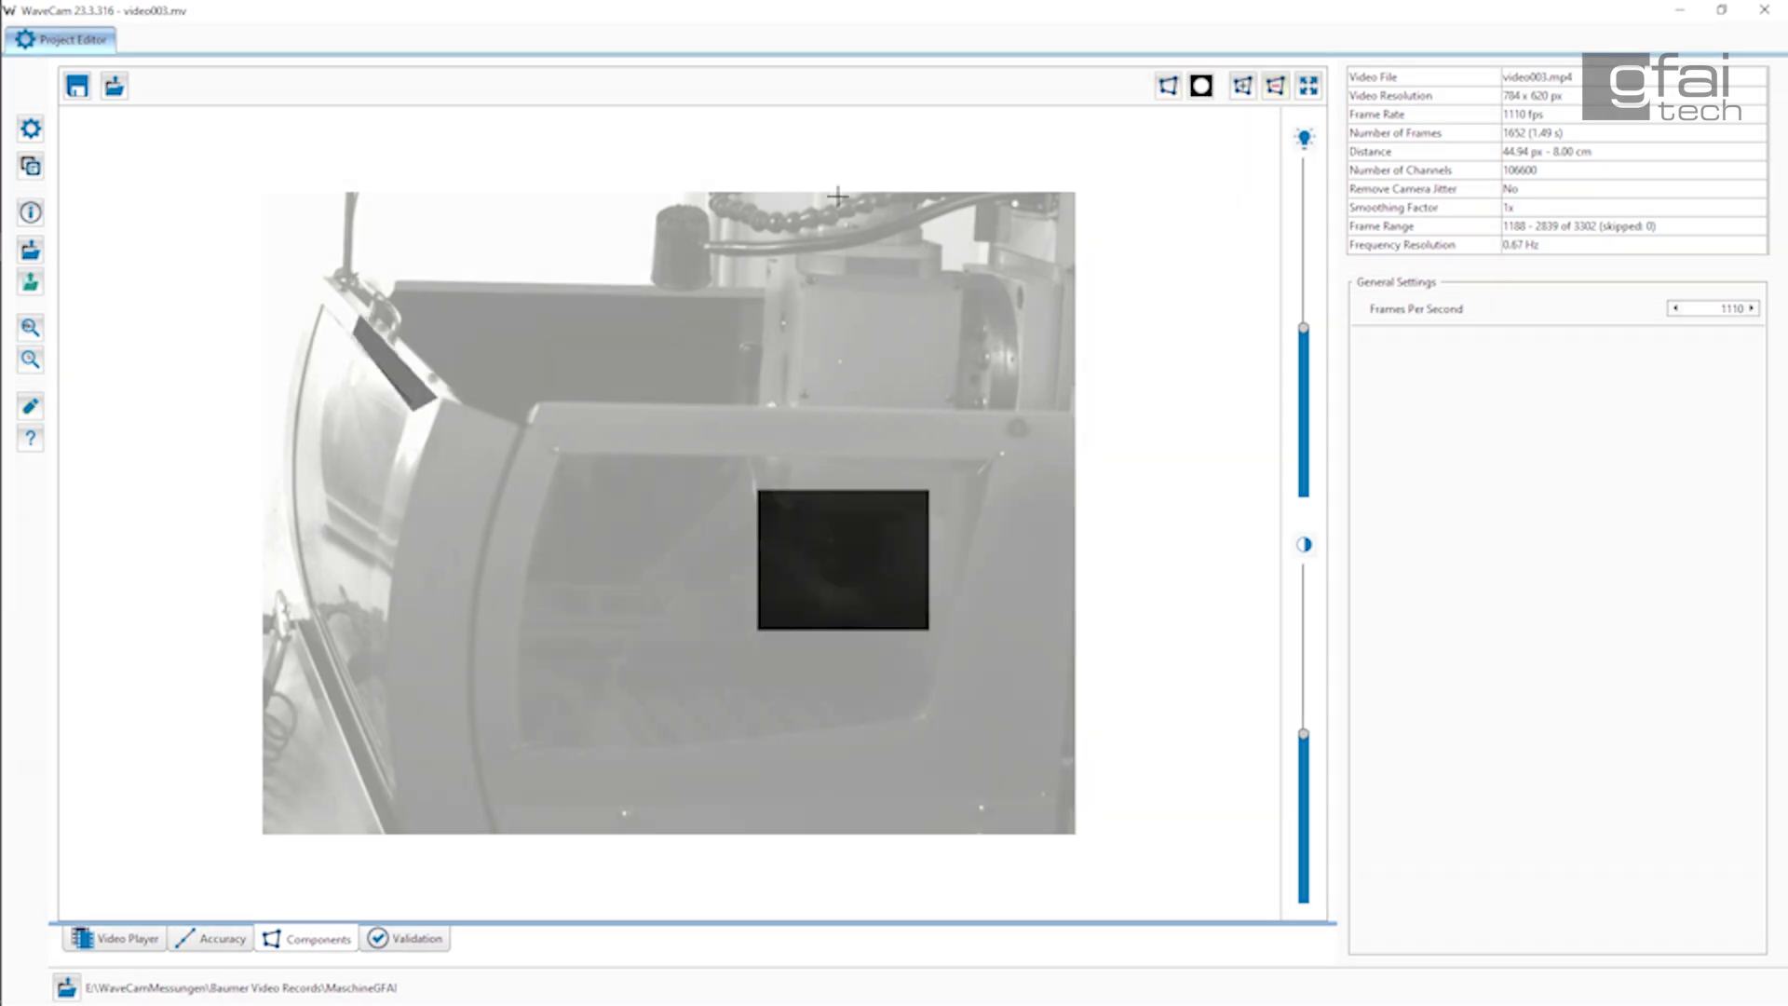
left_click(30, 326)
left_click(91, 75)
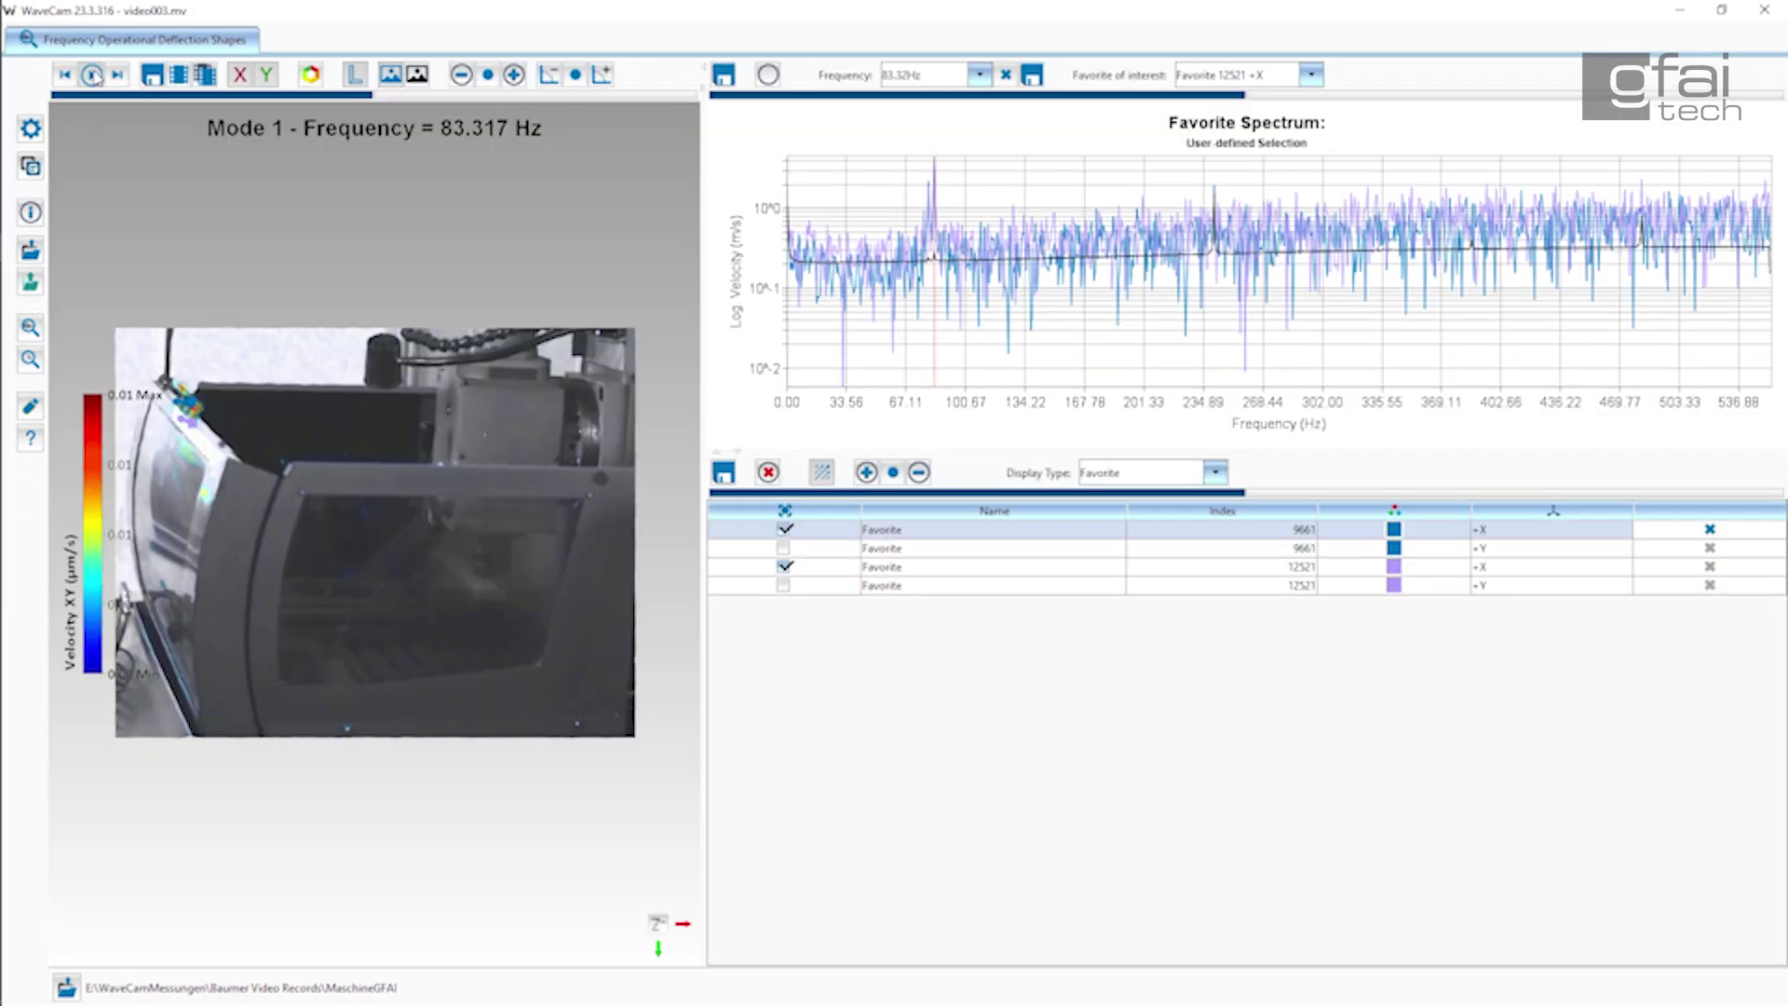
Step: Mark favourite points 44750 and 41101 on the door's lower edge and plot their +X spectra
left_click(175, 677)
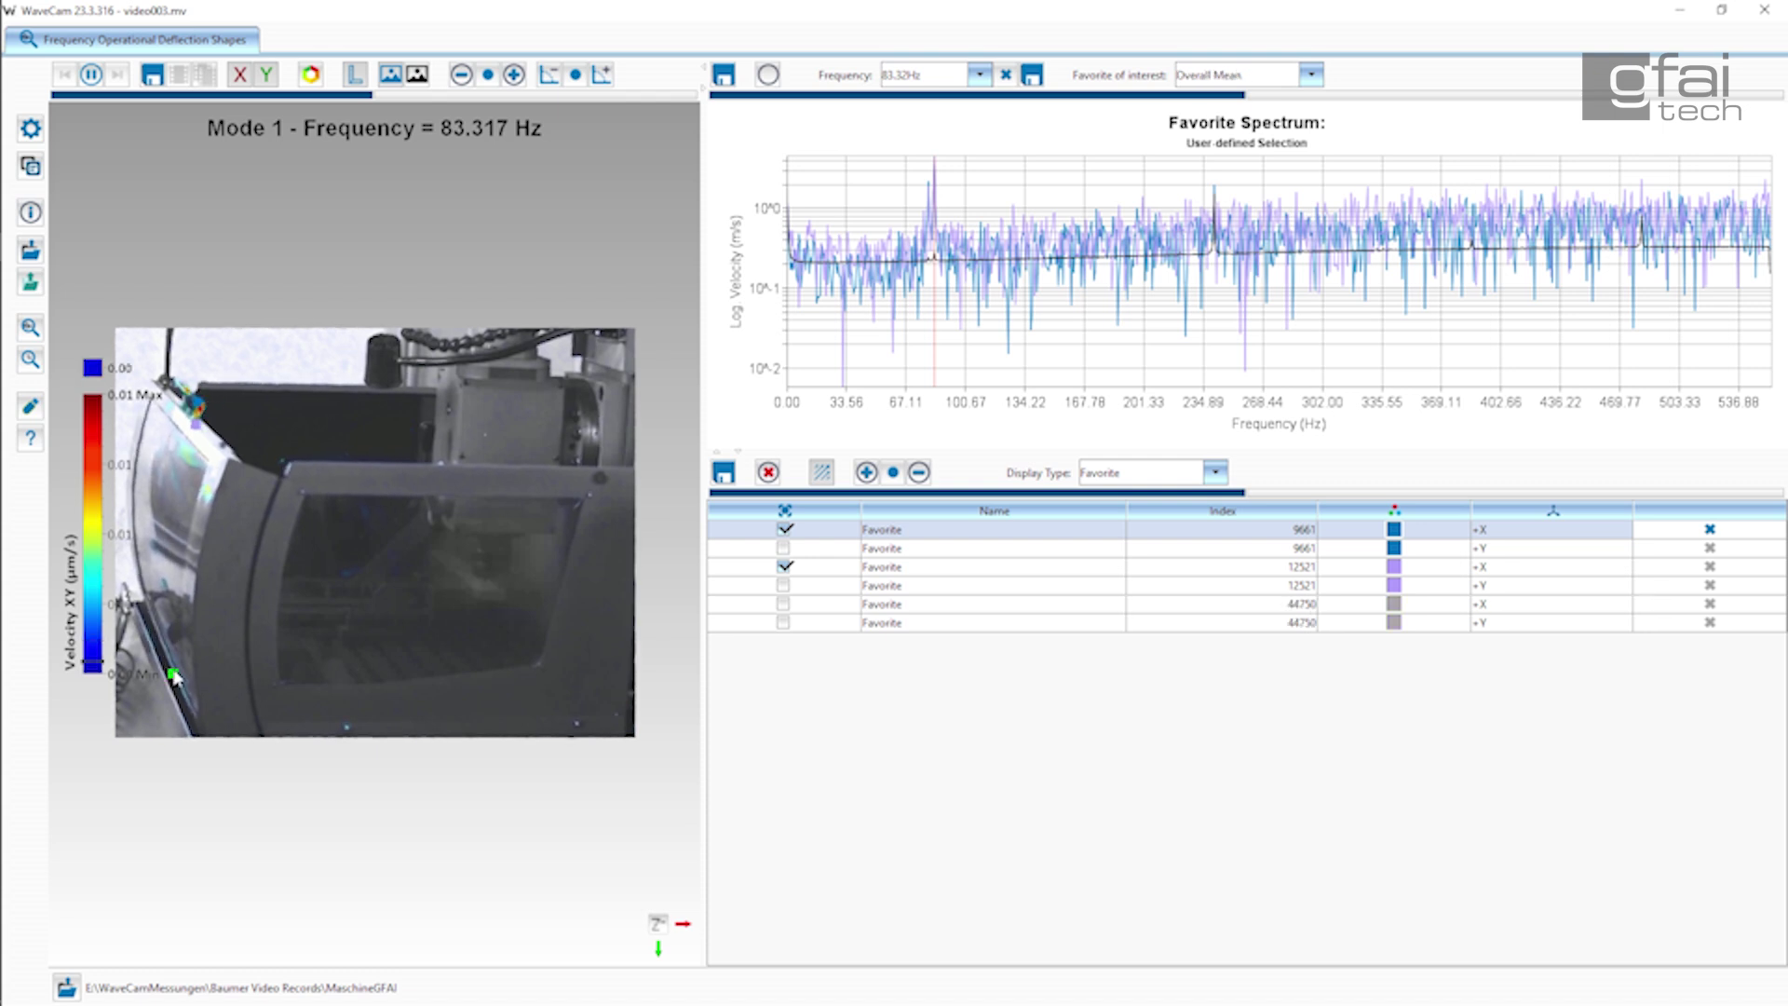
left_click(785, 604)
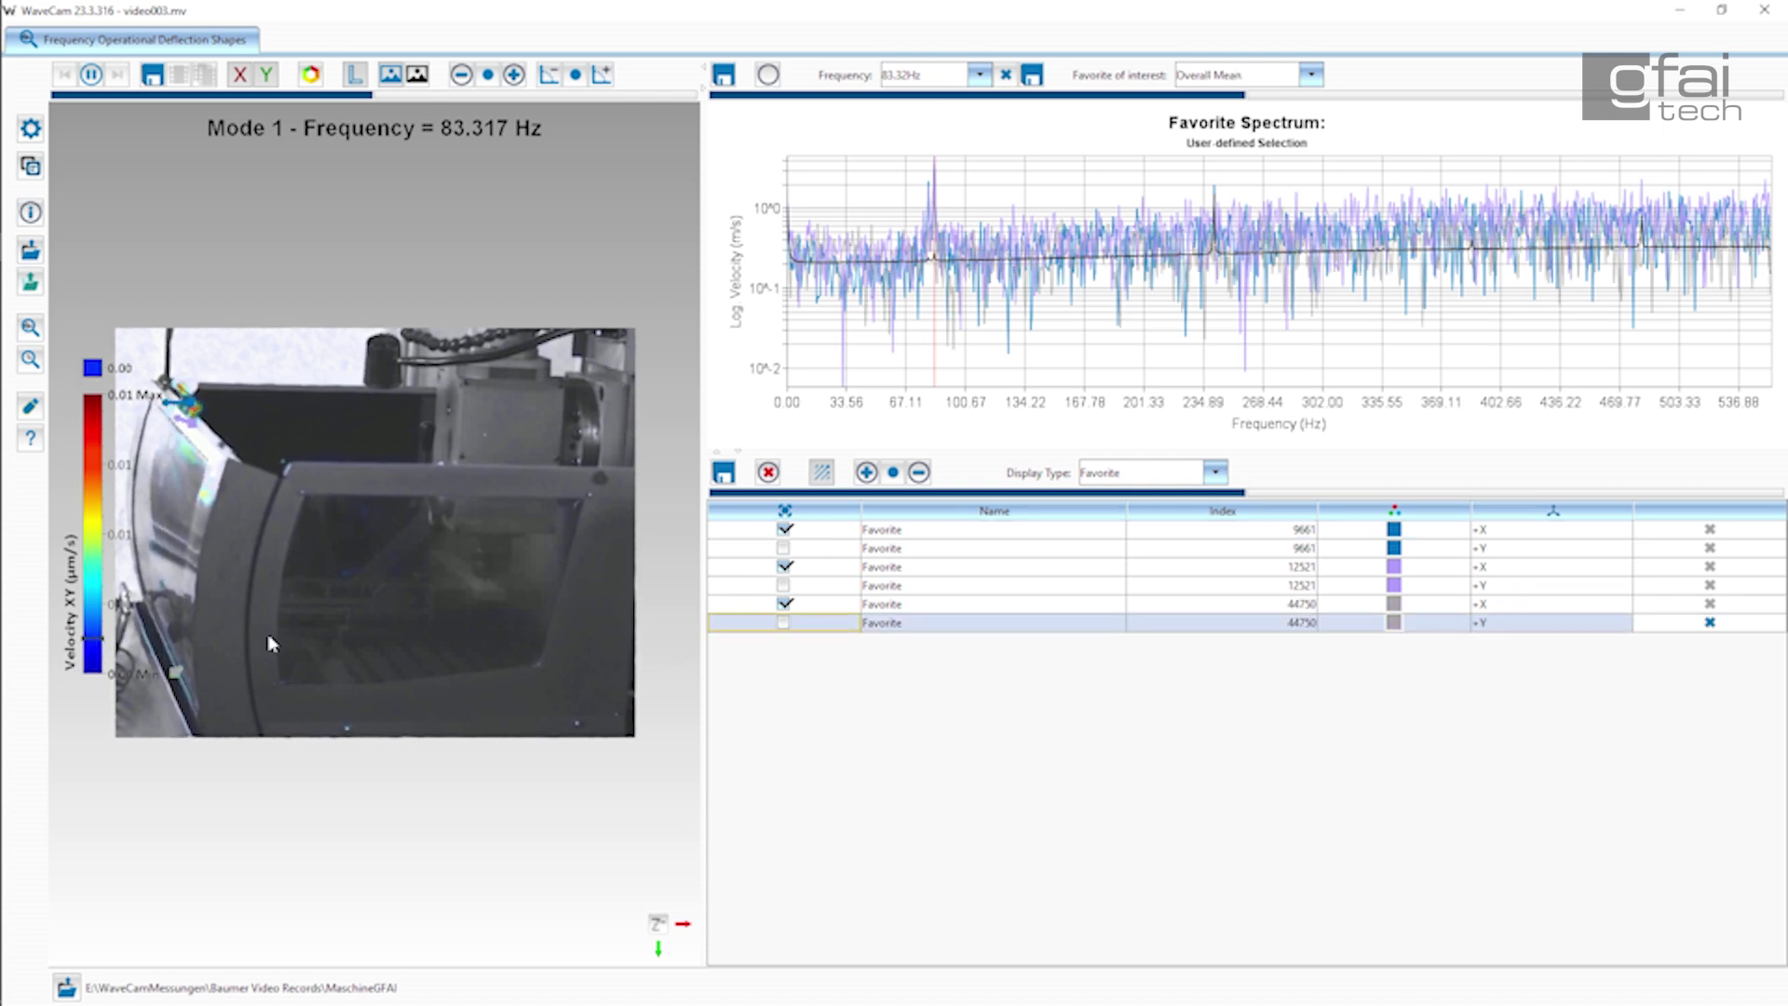
key("Down")
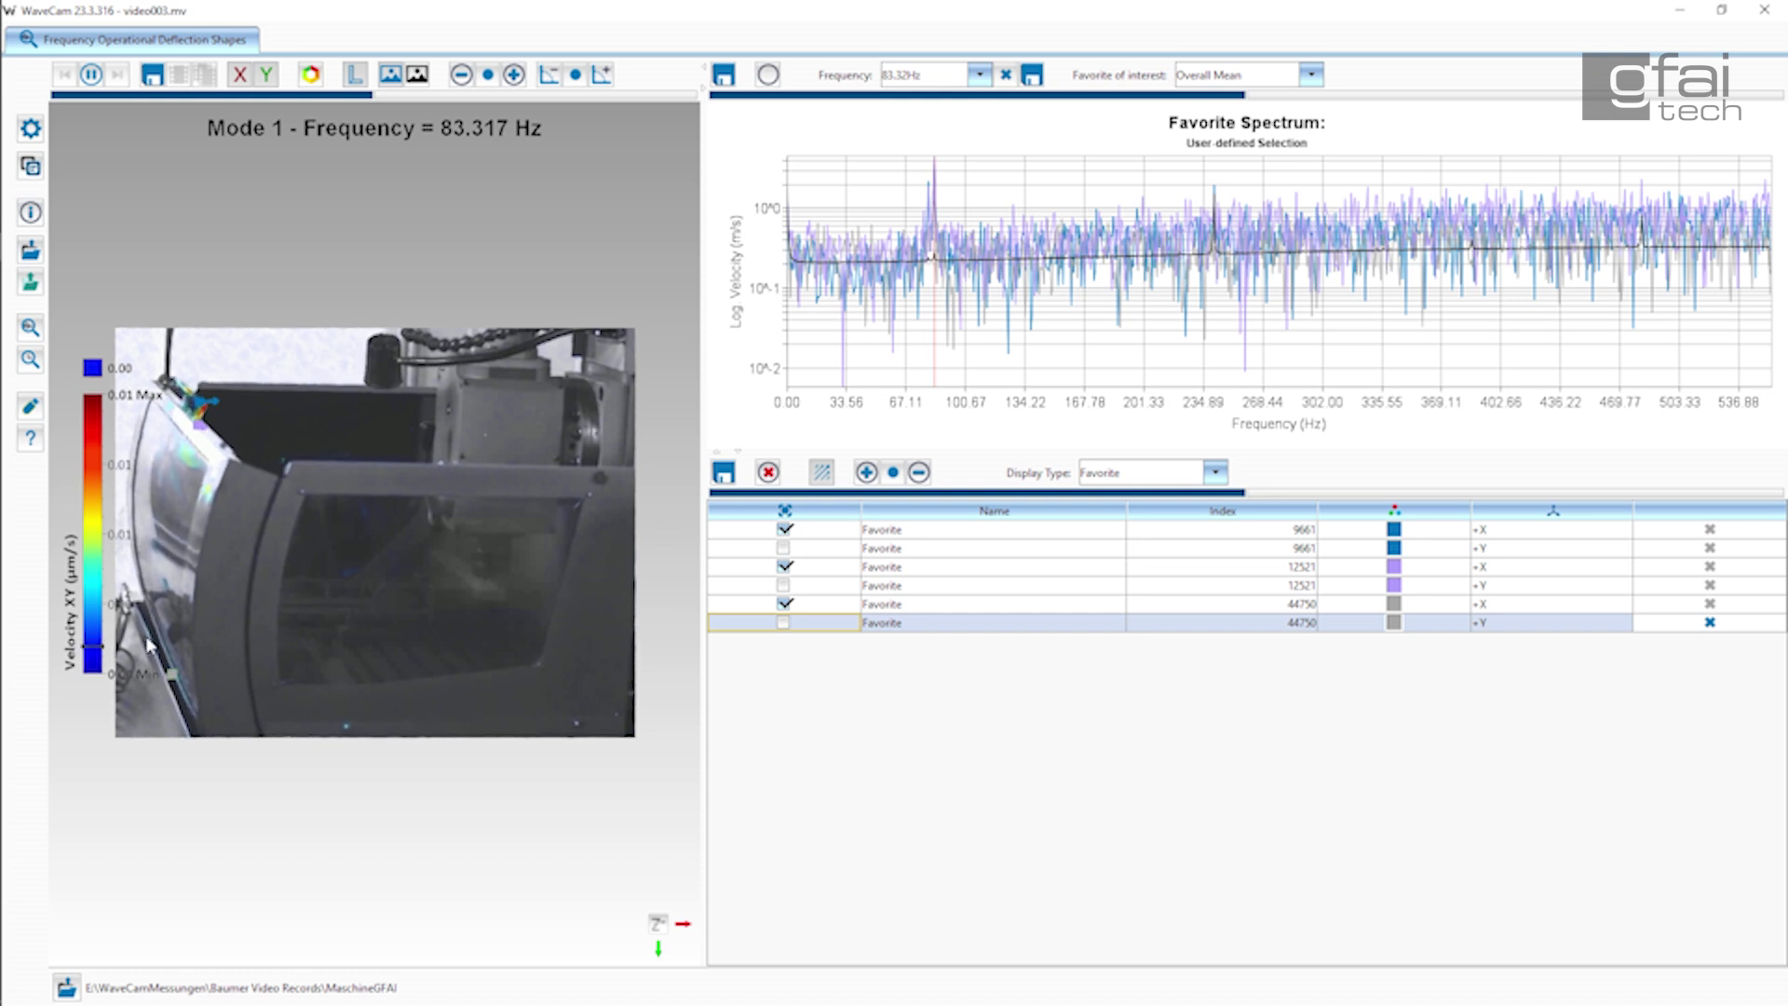
left_click(153, 649)
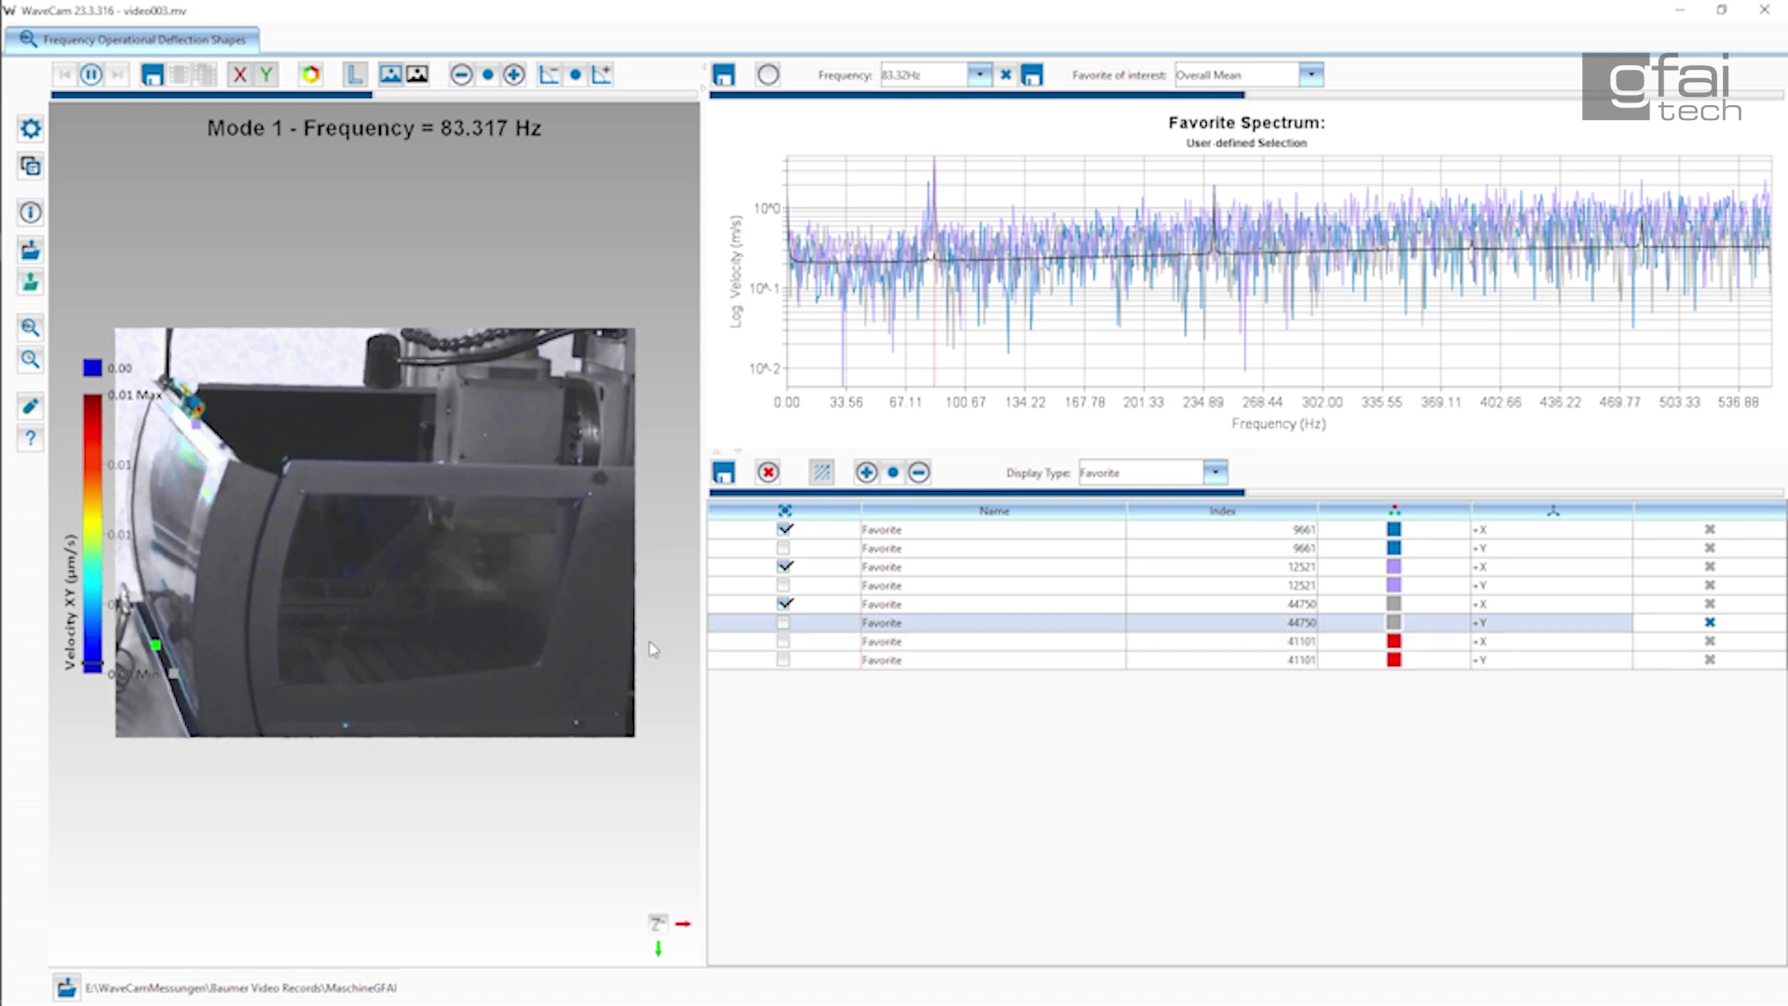
left_click(782, 643)
left_click(782, 642)
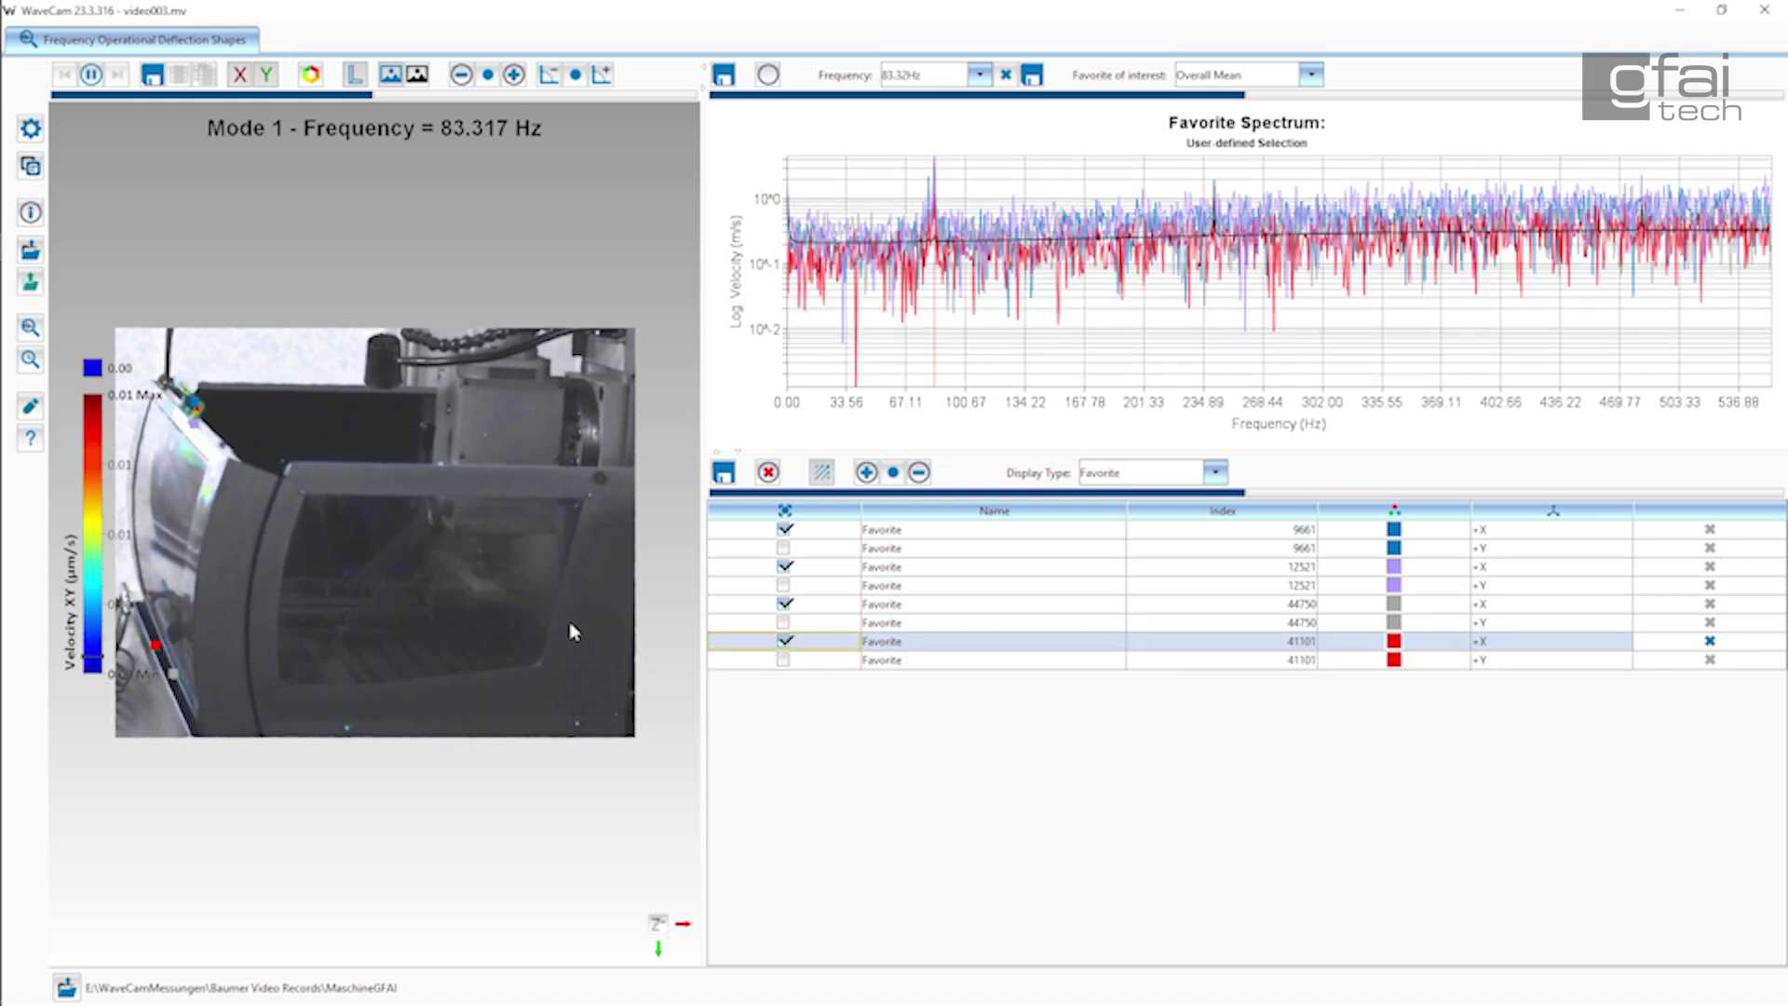